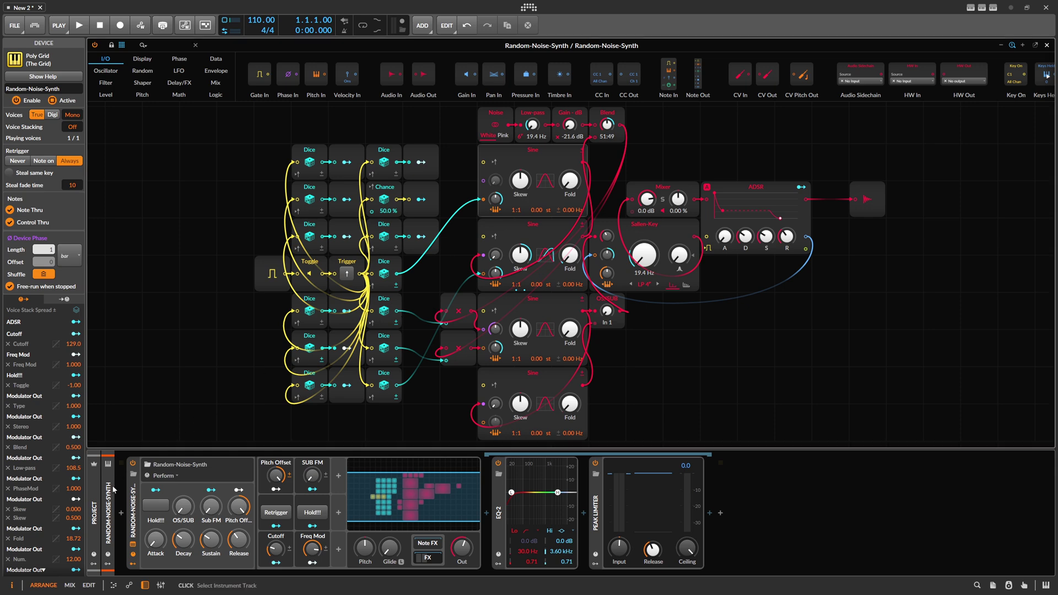
# Select the Random-Noise-Synth track header to show its Instrument Track panel in the Inspector.
pyautogui.click(111, 458)
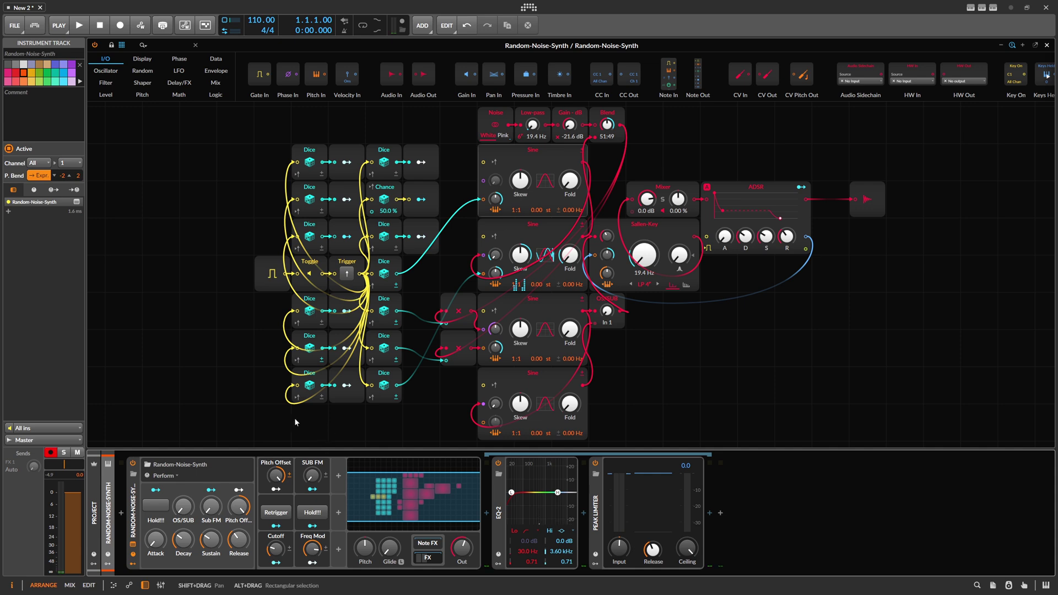
# Enable the Hold!!! macro and adjust the OS/SUB oscillator-to-sub blend.
pyautogui.click(157, 506)
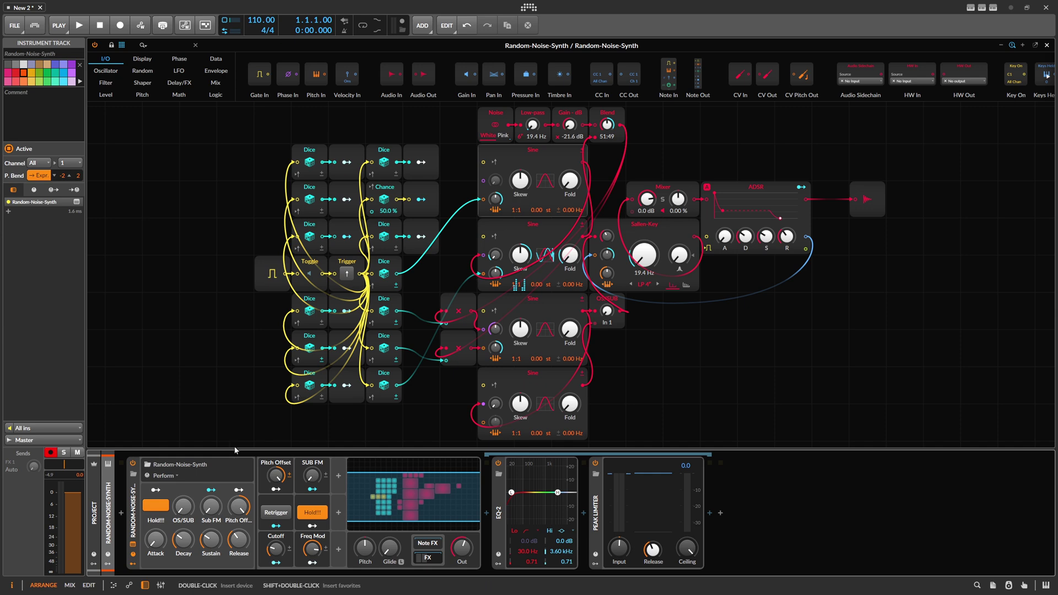
pyautogui.moveTo(183, 507); pyautogui.dragTo(184, 505)
# Select the bottom Sine module, push OS/SUB to about 95% and raise Sub FM to 51.6%.
pyautogui.click(551, 372)
pyautogui.moveTo(184, 506)
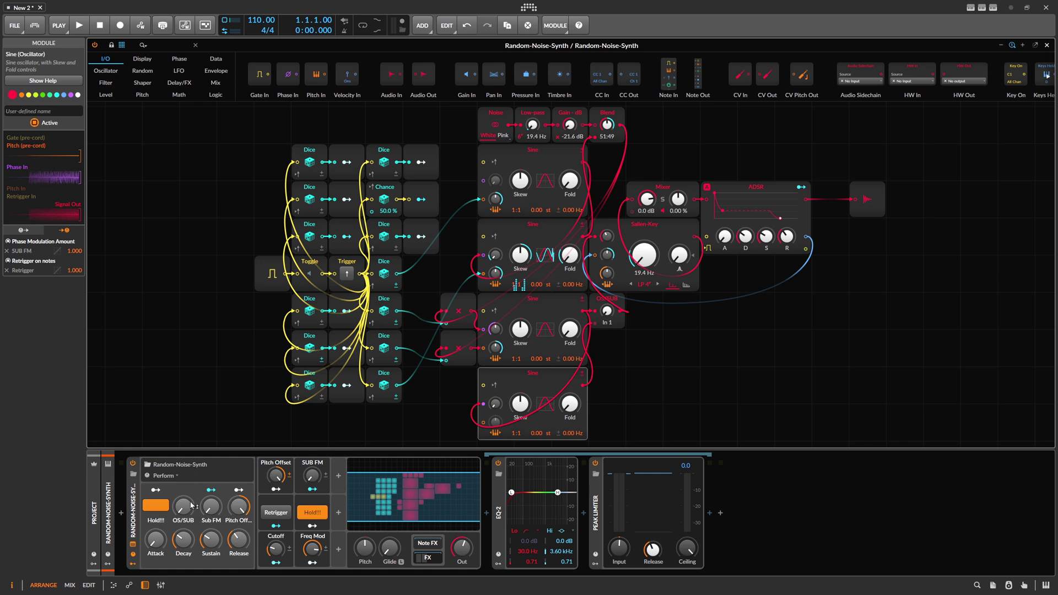
pyautogui.moveTo(183, 506); pyautogui.dragTo(183, 521)
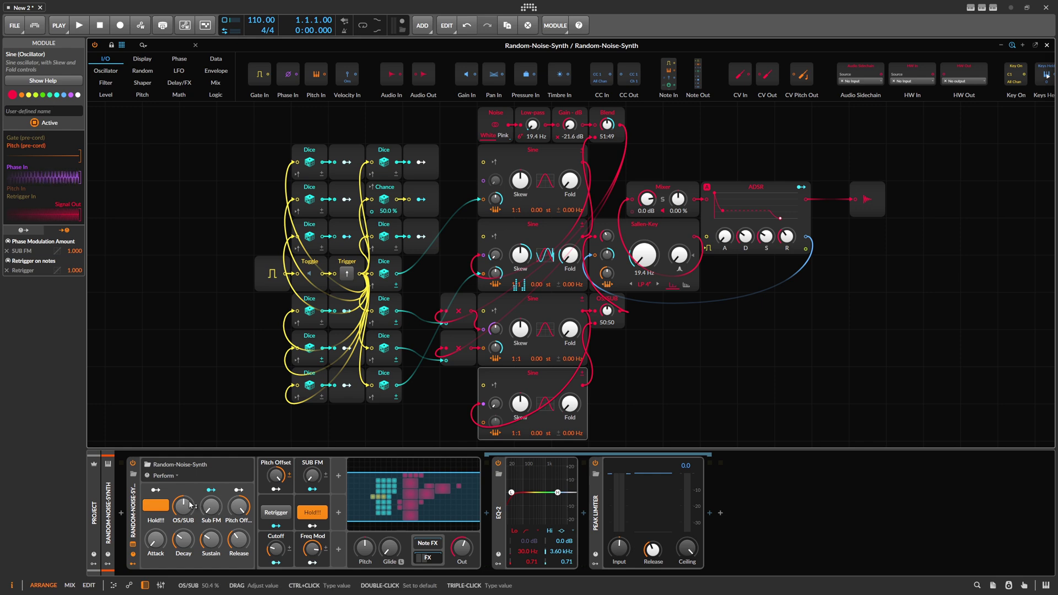
pyautogui.doubleClick(187, 507)
pyautogui.moveTo(187, 511); pyautogui.dragTo(186, 449)
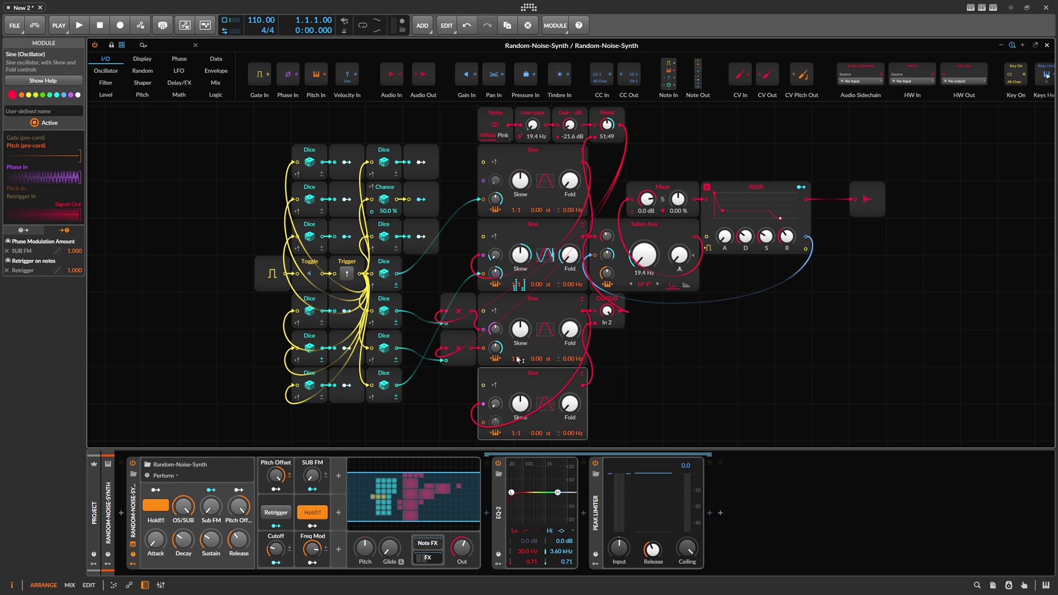
pyautogui.moveTo(211, 506)
pyautogui.mouseDown()
pyautogui.moveTo(210, 541)
pyautogui.moveTo(223, 503)
pyautogui.mouseUp()
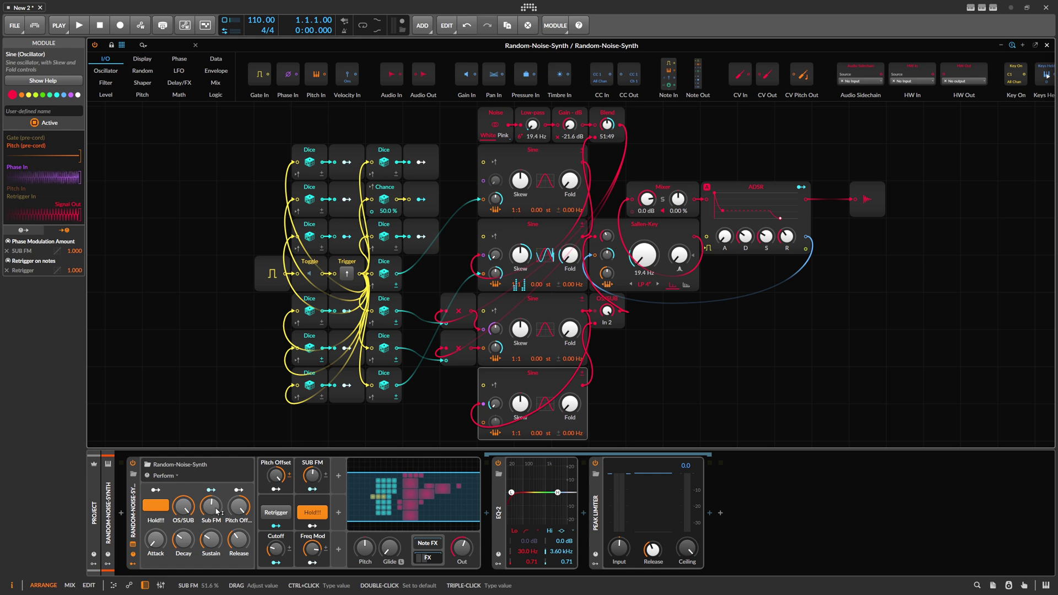
# Set OS/SUB to 44:56, lower Sub FM to 48.4% and Pitch Offset to 84%.
pyautogui.moveTo(184, 506); pyautogui.dragTo(184, 507)
pyautogui.moveTo(211, 507); pyautogui.dragTo(190, 504)
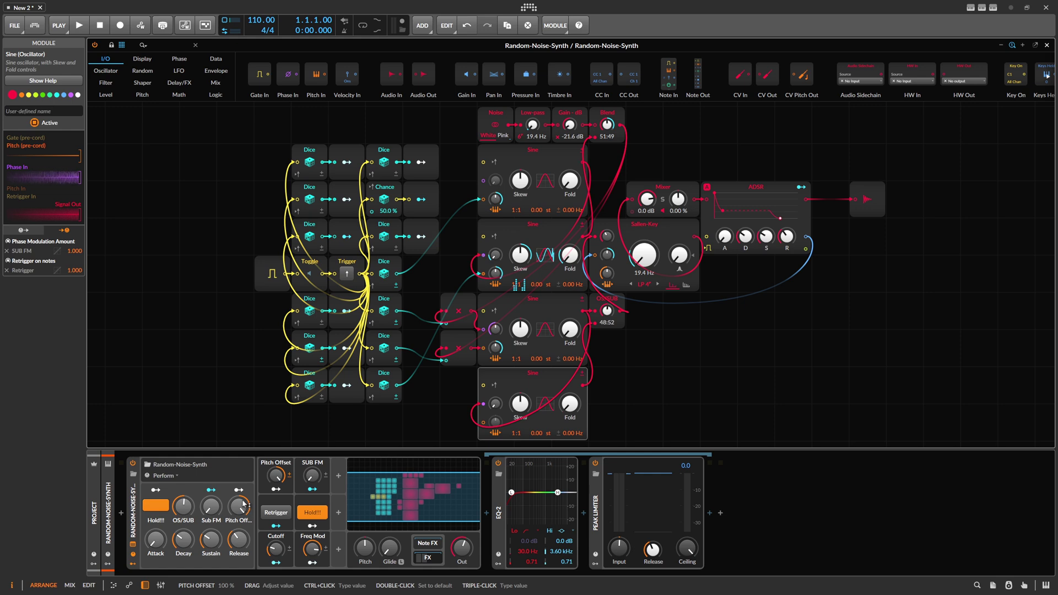
pyautogui.moveTo(244, 503); pyautogui.dragTo(245, 531)
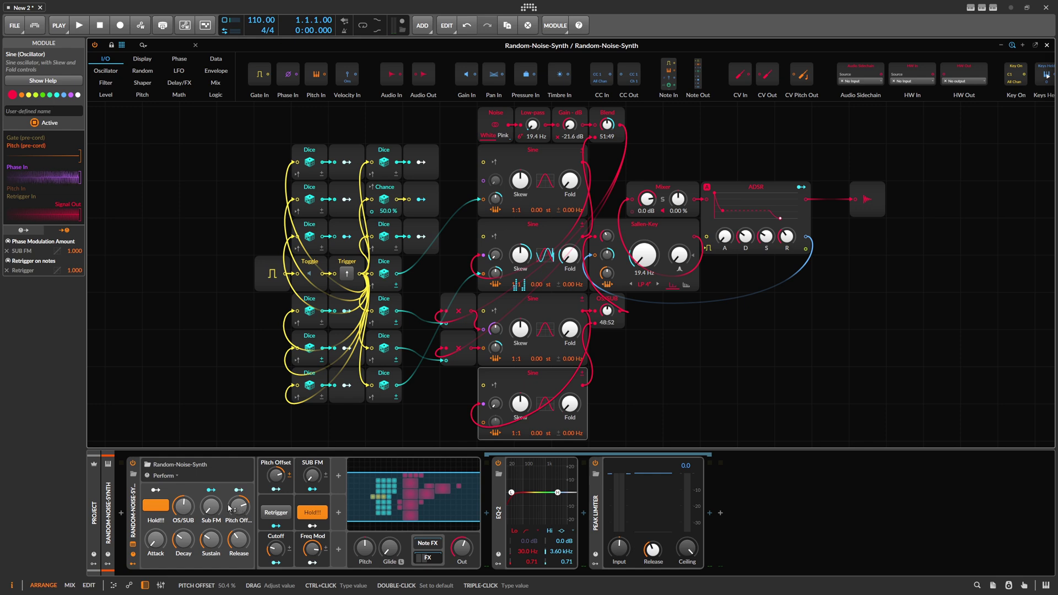
# Reset OS/SUB to 50:50 and lengthen the envelope attack to about 1.15 s.
pyautogui.doubleClick(192, 517)
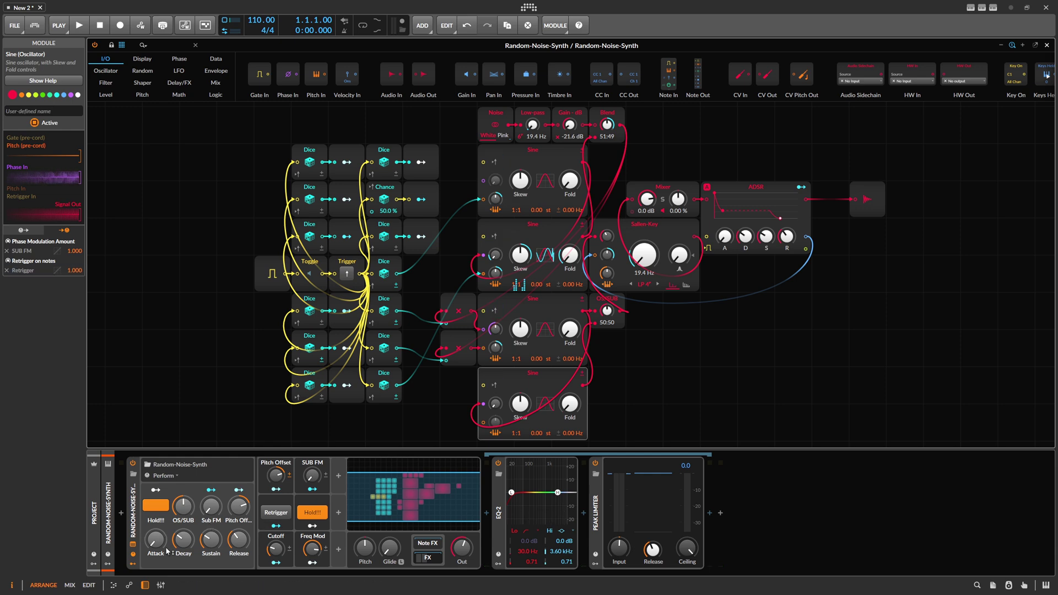
pyautogui.moveTo(159, 545); pyautogui.dragTo(158, 514)
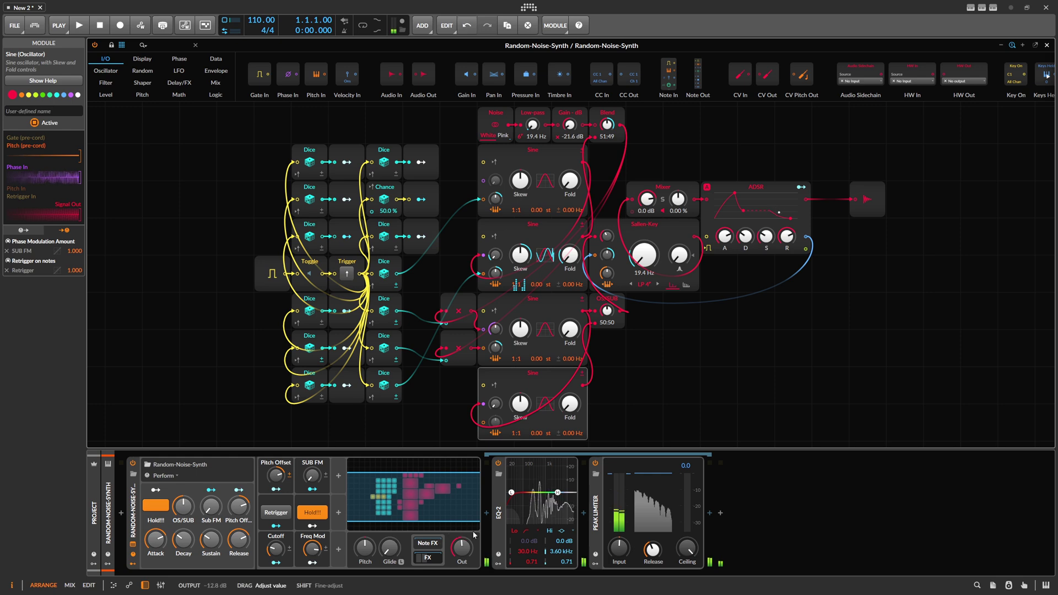
pyautogui.click(487, 516)
# Insert ValhallaSupermassive from a 'super' search, then delete it again.
pyautogui.write('super')
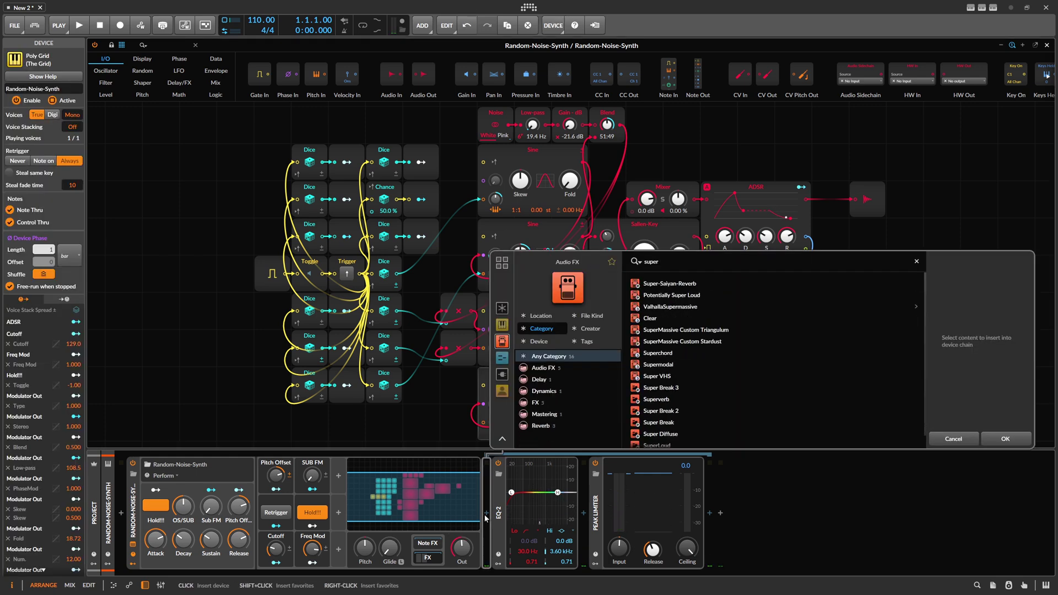
pyautogui.press('Down')
pyautogui.press('Down')
pyautogui.press('Return')
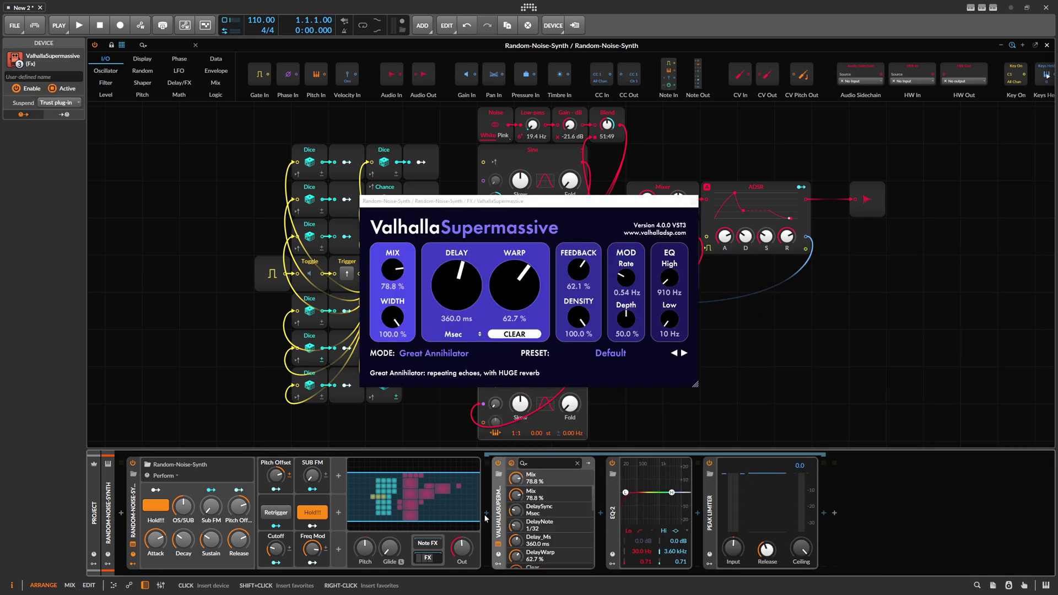
pyautogui.press('Delete')
# Insert Simple-Verb-2025 from a 'simple' search and raise its T.Scale to 81.5%.
pyautogui.click(487, 515)
pyautogui.write('simple')
pyautogui.press('Down')
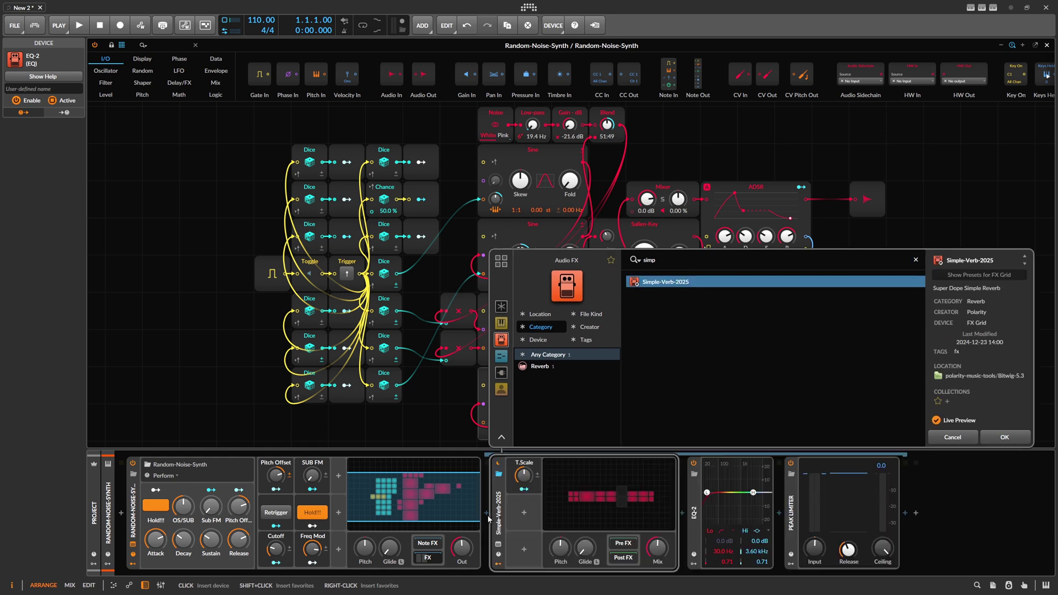
pyautogui.press('Return')
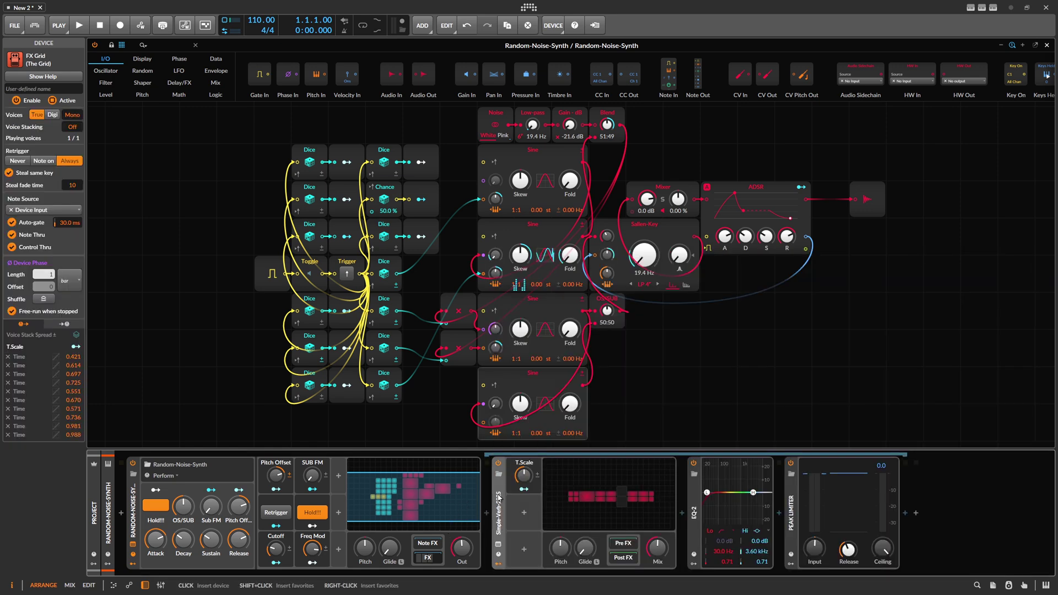
pyautogui.moveTo(525, 485); pyautogui.dragTo(525, 480)
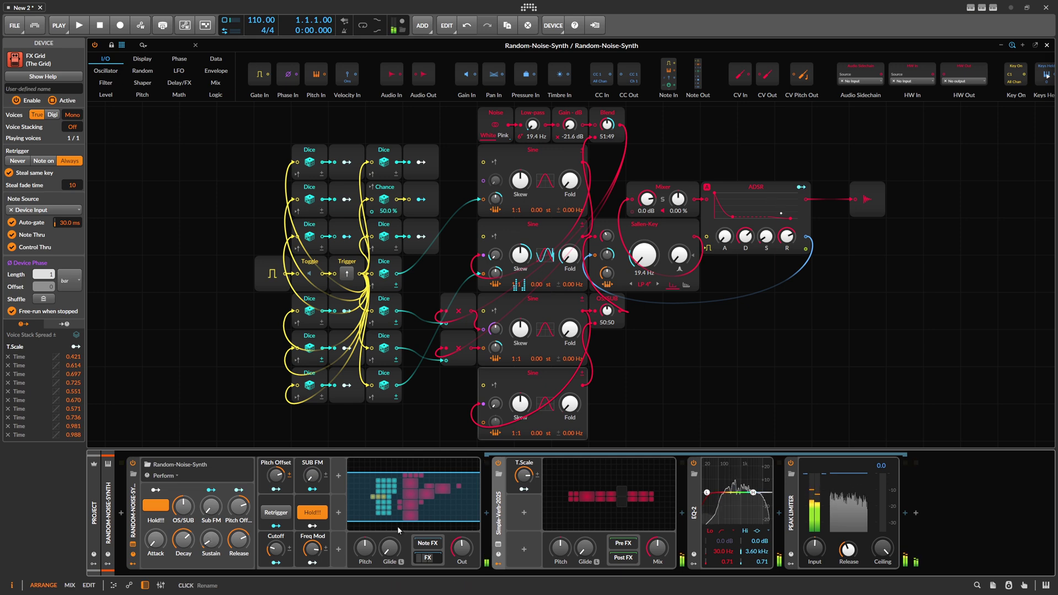
# Deactivate the Simple-Verb-2025 reverb device with its power button.
pyautogui.click(498, 463)
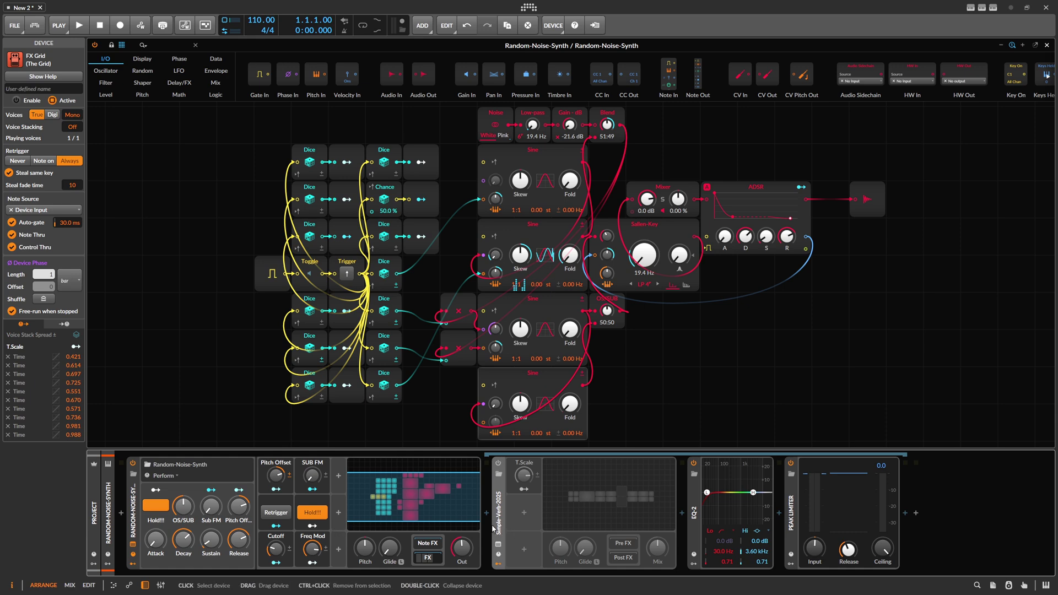
# Turn Hold!!! off, reset OS/SUB to the first input only, then turn Hold!!! back on.
pyautogui.click(160, 506)
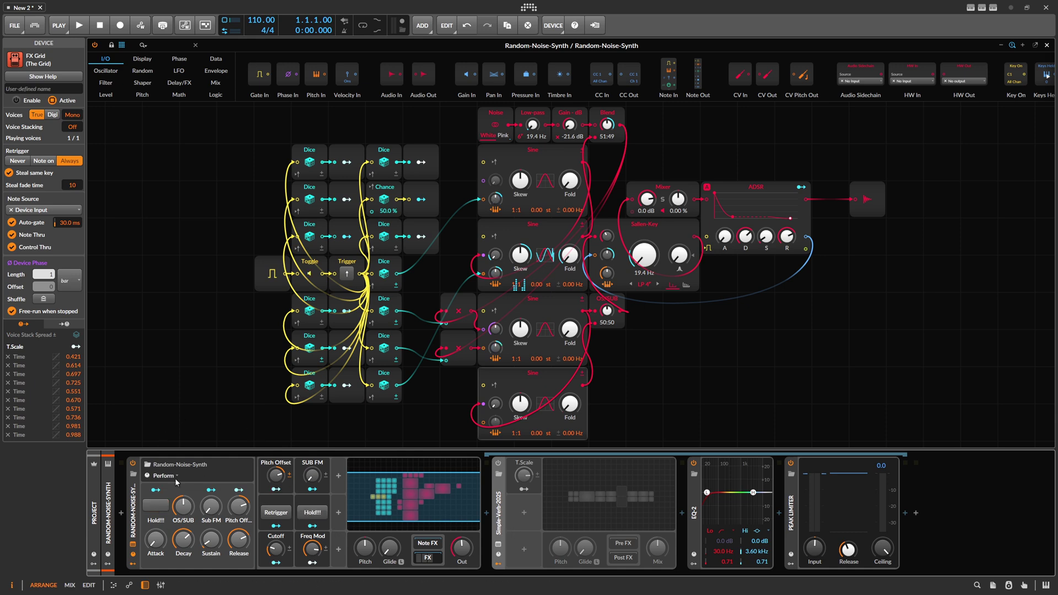
pyautogui.doubleClick(185, 510)
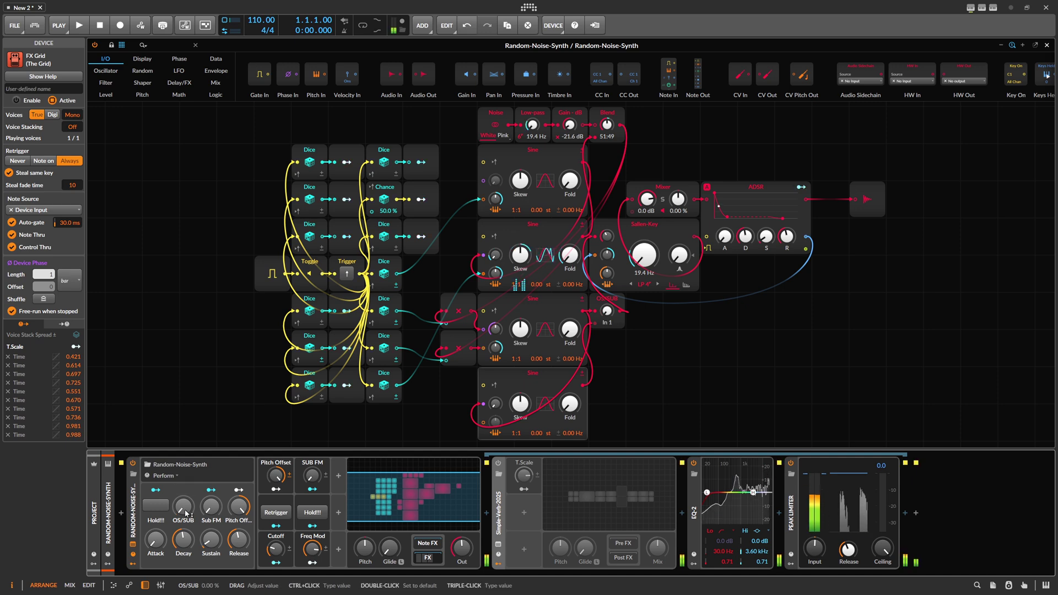
pyautogui.click(166, 509)
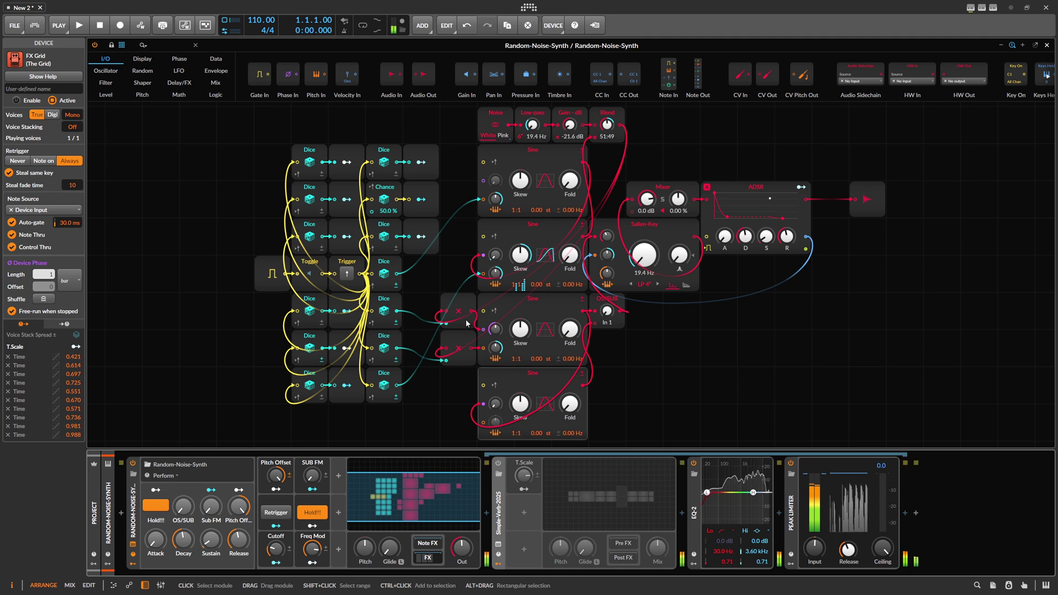
# Audition Retrigger on and off, then toggle the Hold!!! macro several times while listening.
pyautogui.click(280, 513)
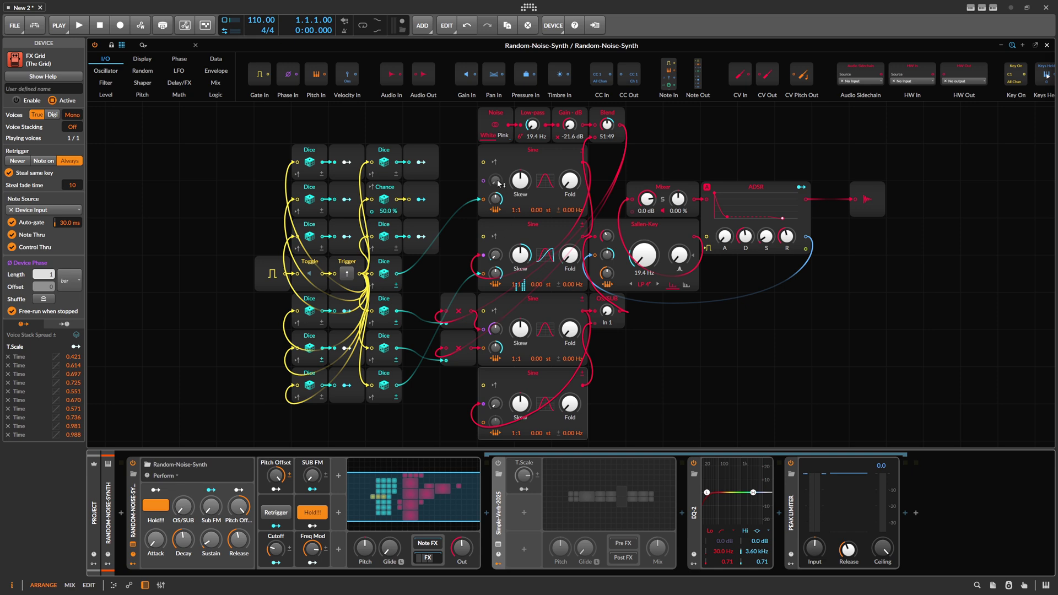
pyautogui.click(273, 513)
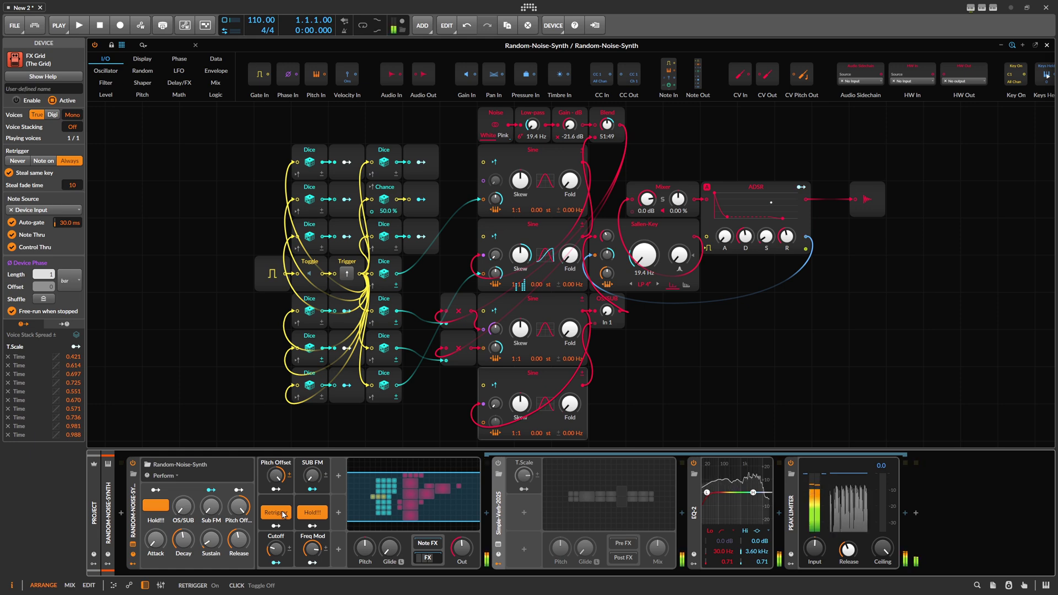
pyautogui.click(284, 513)
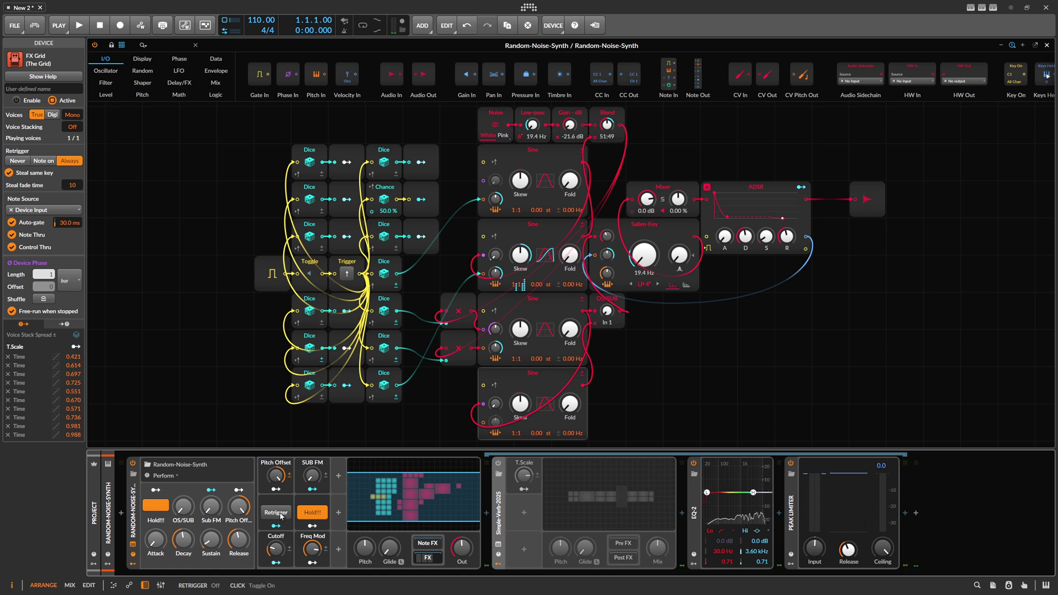
pyautogui.click(160, 508)
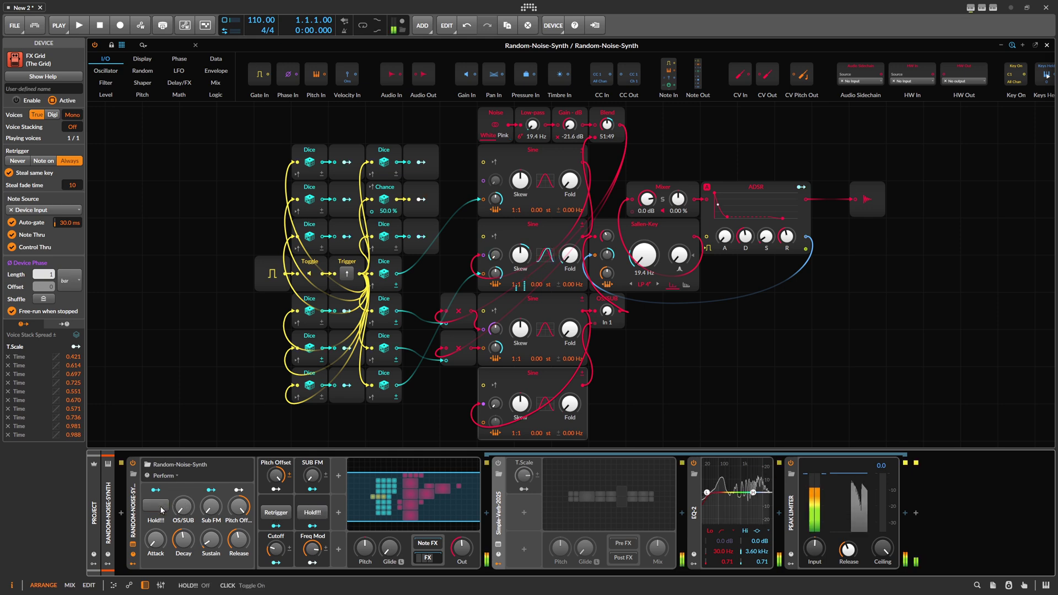
pyautogui.click(160, 508)
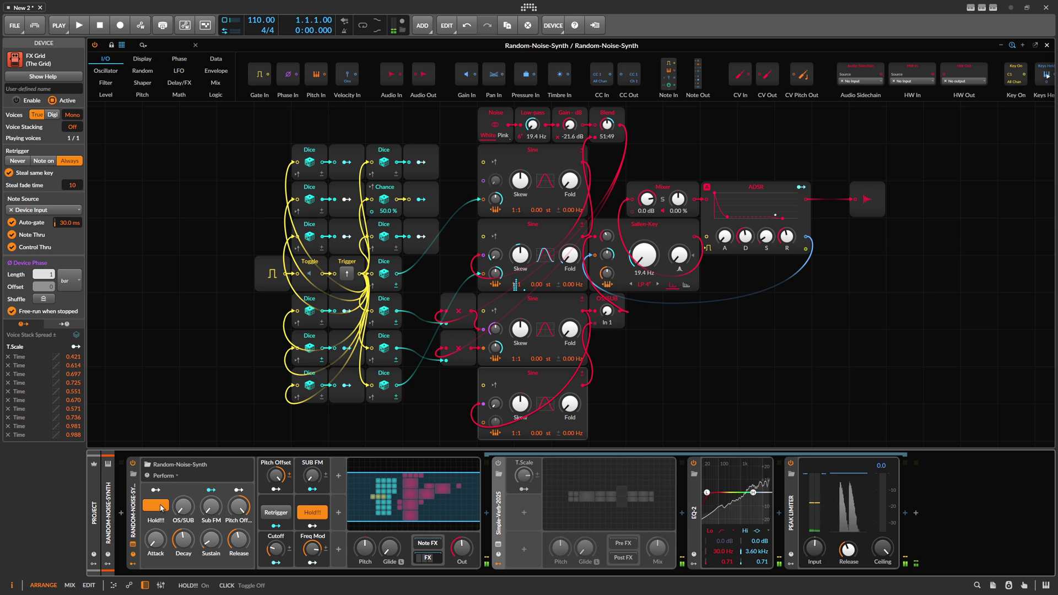
pyautogui.click(161, 507)
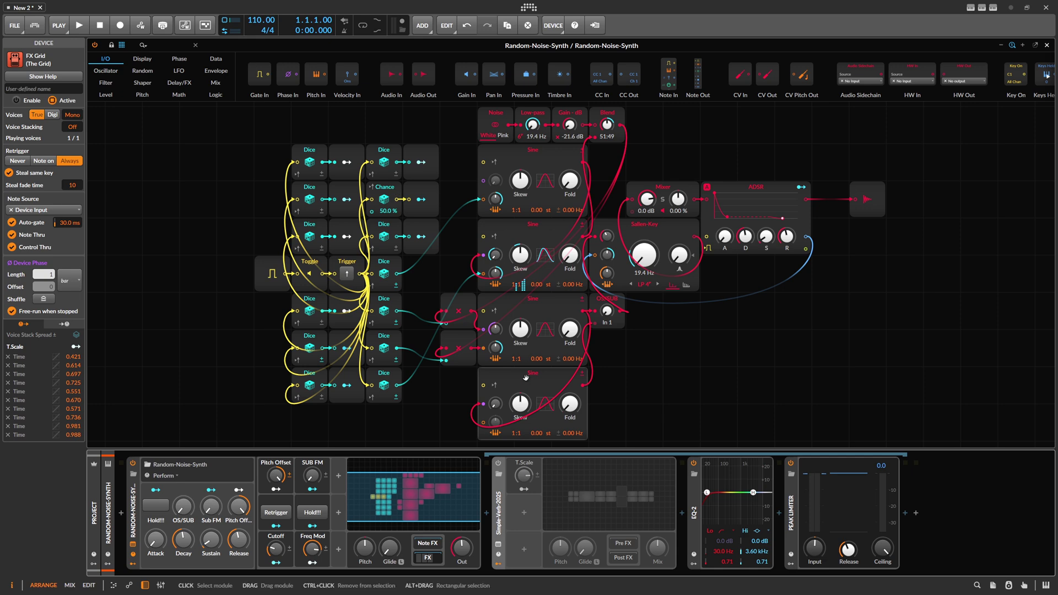
# Delete Simple-Verb from the effects chain, keeping EQ-2 and Peak Limiter, then hide the chain.
pyautogui.click(431, 555)
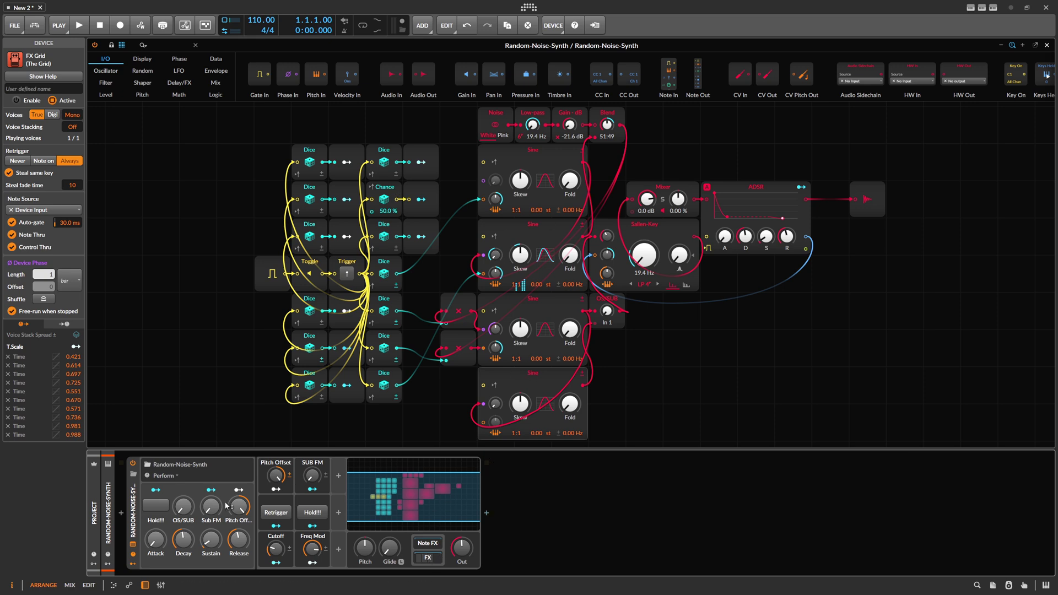
pyautogui.click(430, 556)
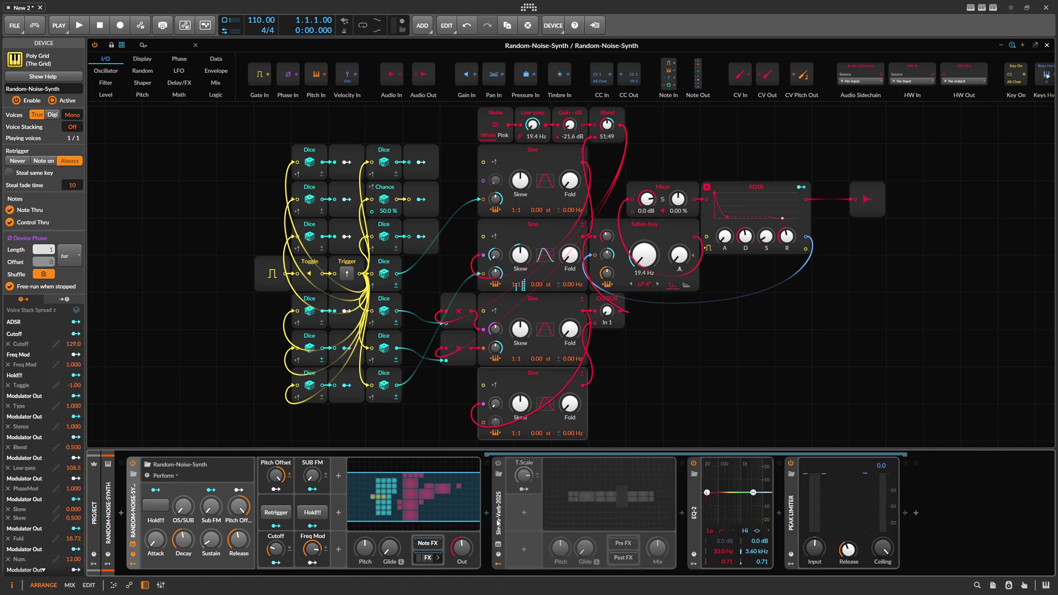
pyautogui.click(499, 522)
pyautogui.press('Delete')
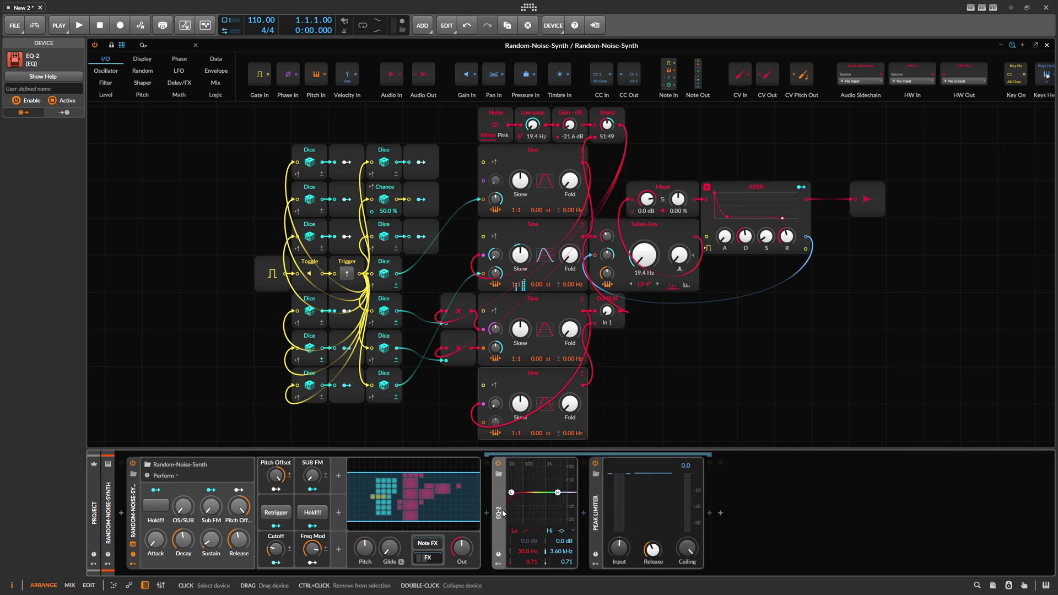
pyautogui.click(431, 555)
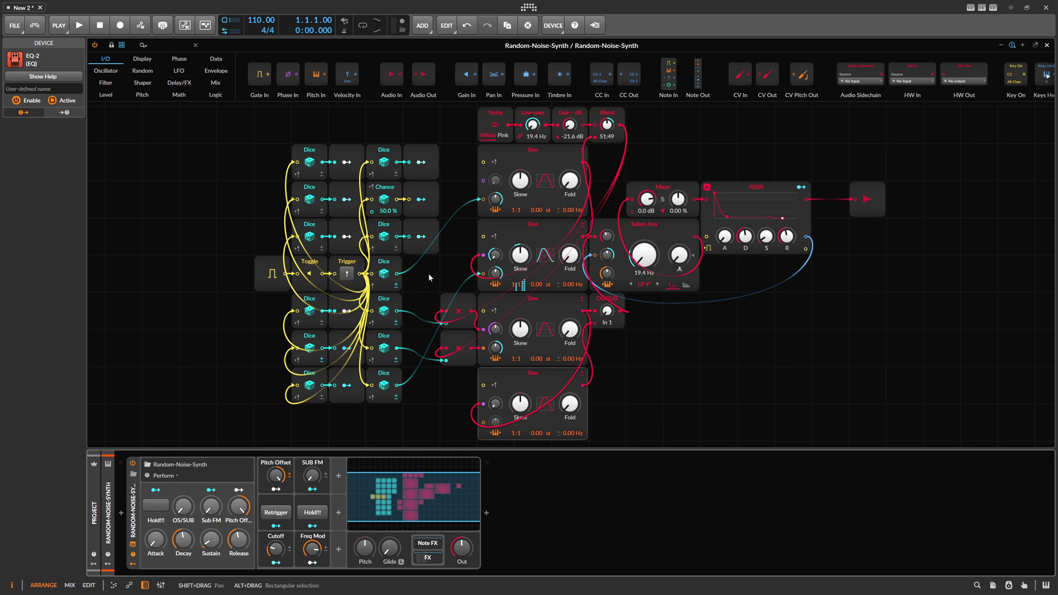
# Switch off Random-Noise-Synth, then create an instrument track with Poly Grid and open its editor.
pyautogui.click(1047, 46)
pyautogui.click(135, 465)
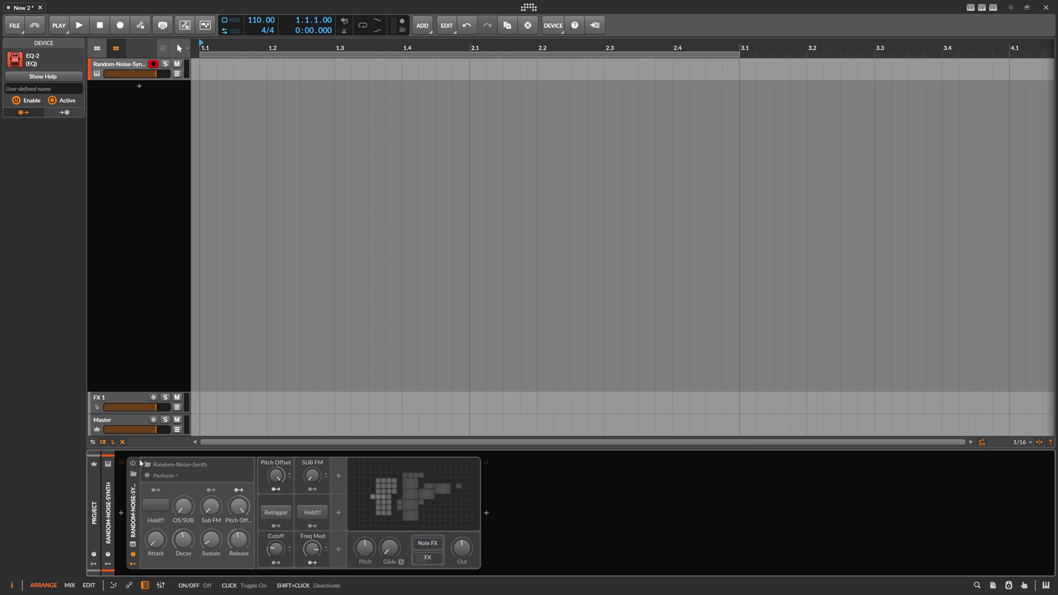
pyautogui.click(142, 90)
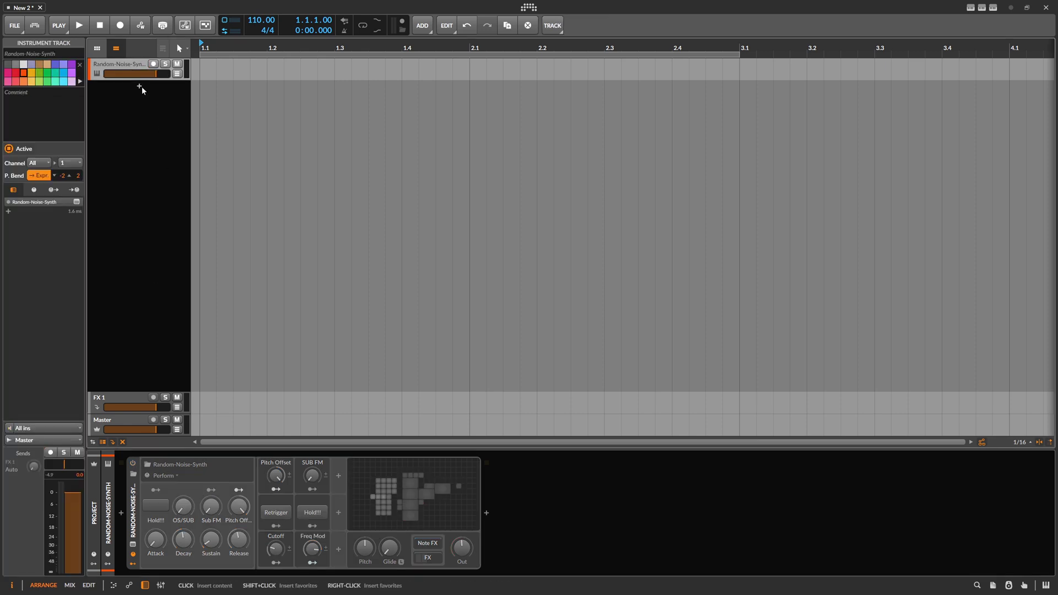
pyautogui.click(141, 89)
pyautogui.write('poly')
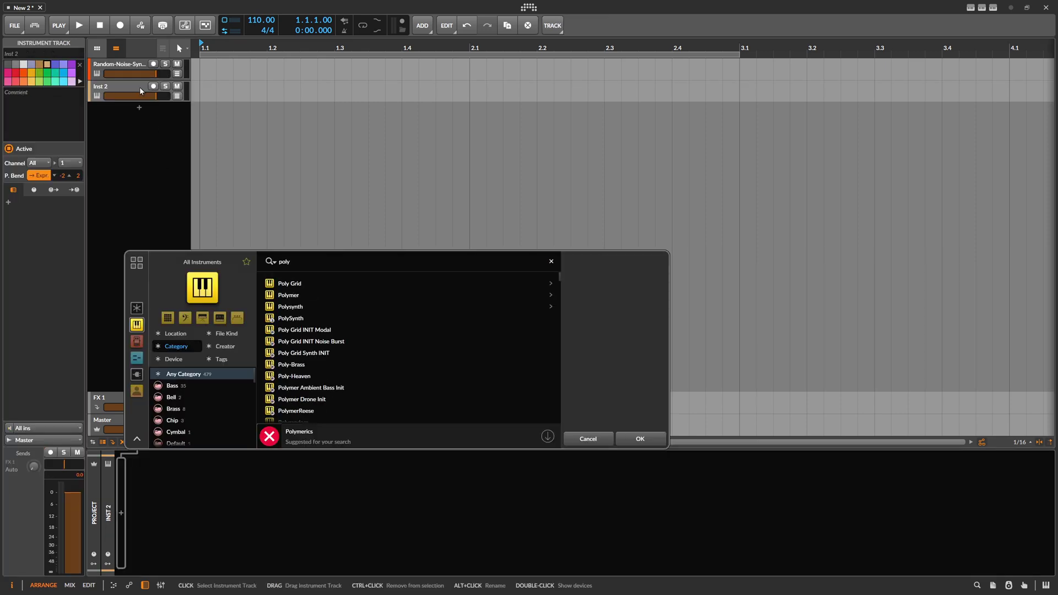
pyautogui.doubleClick(291, 283)
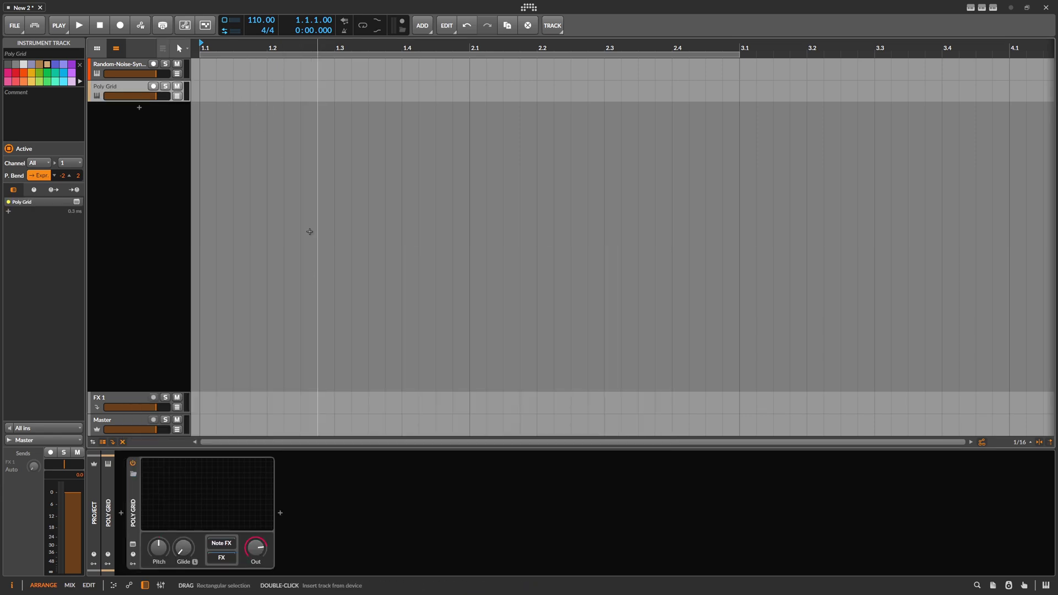
pyautogui.click(199, 501)
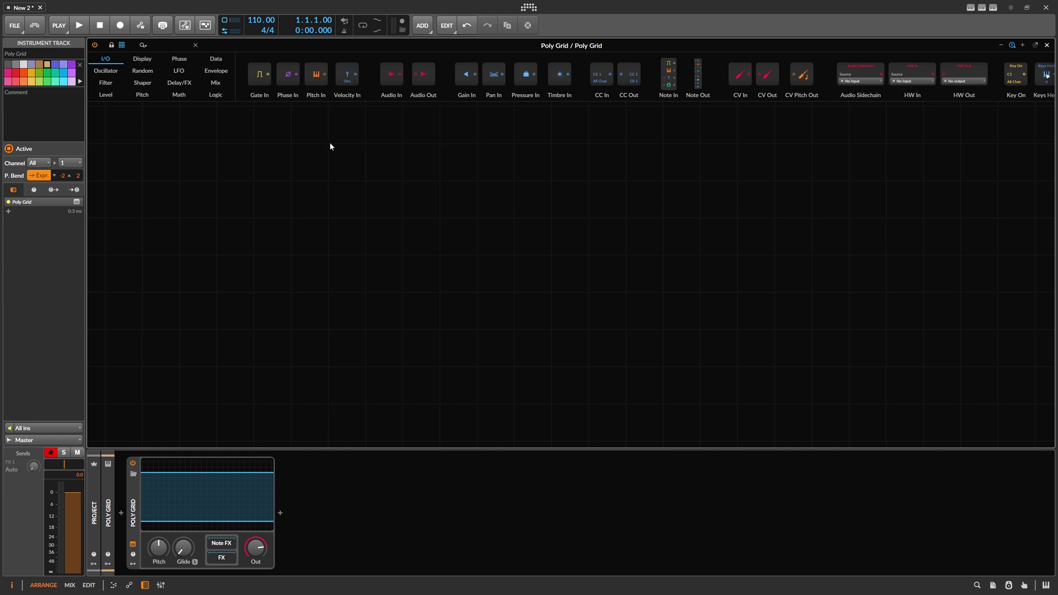
# Place a Sine oscillator on the grid and attach a widened Oscilloscope to its output.
pyautogui.write('sine')
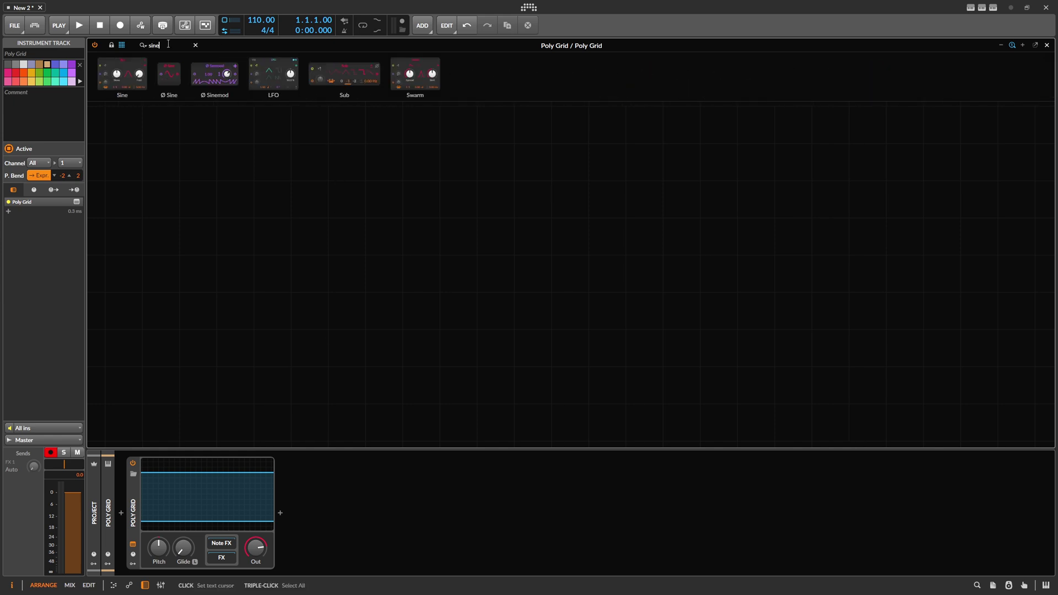
pyautogui.moveTo(122, 75); pyautogui.dragTo(449, 247)
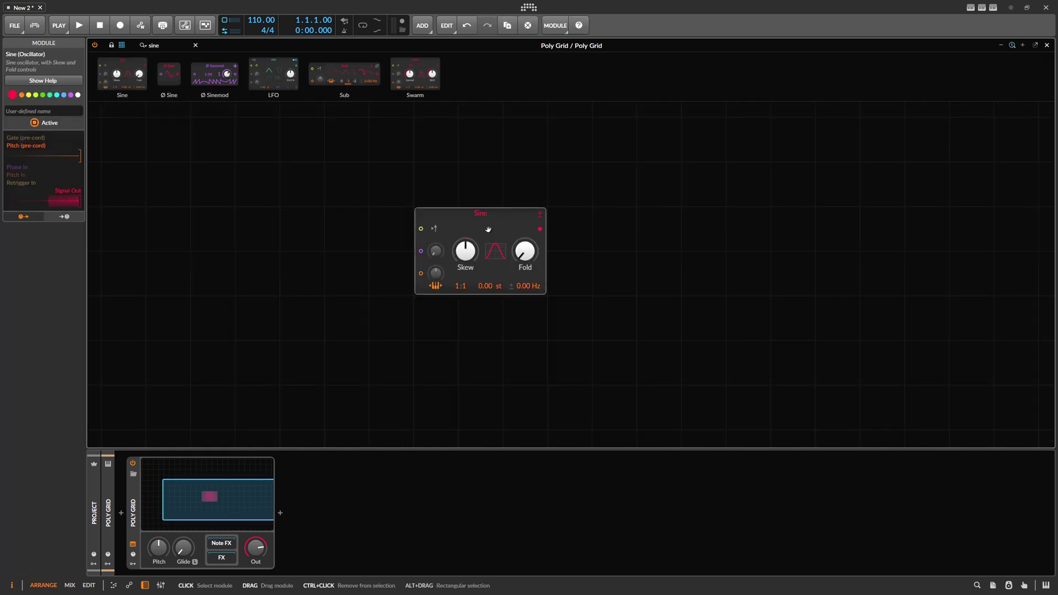
pyautogui.click(141, 45)
pyautogui.write('osc')
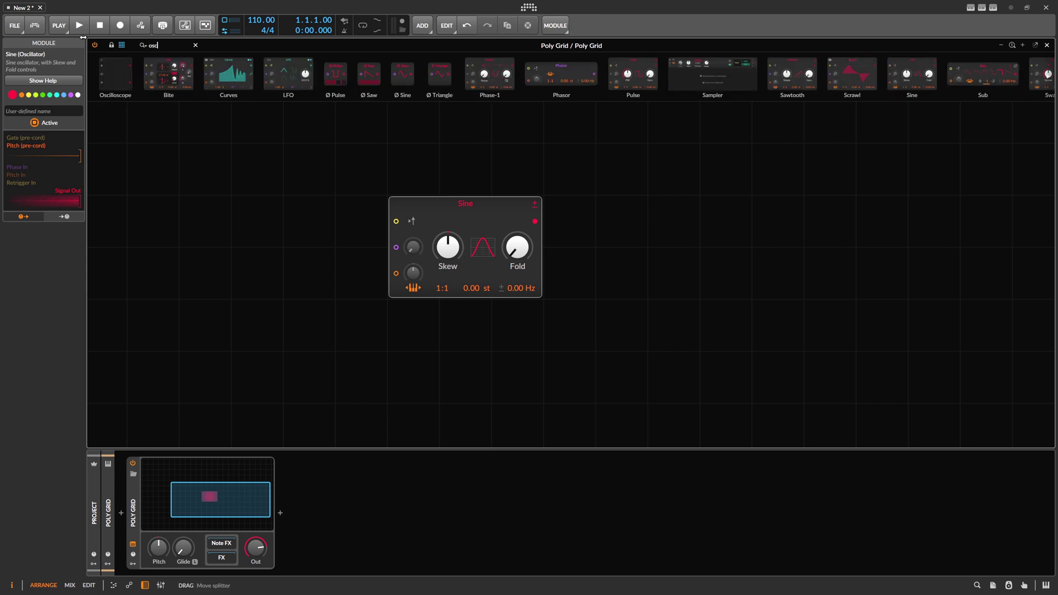
pyautogui.moveTo(120, 74); pyautogui.dragTo(537, 221)
pyautogui.moveTo(648, 251); pyautogui.dragTo(933, 250)
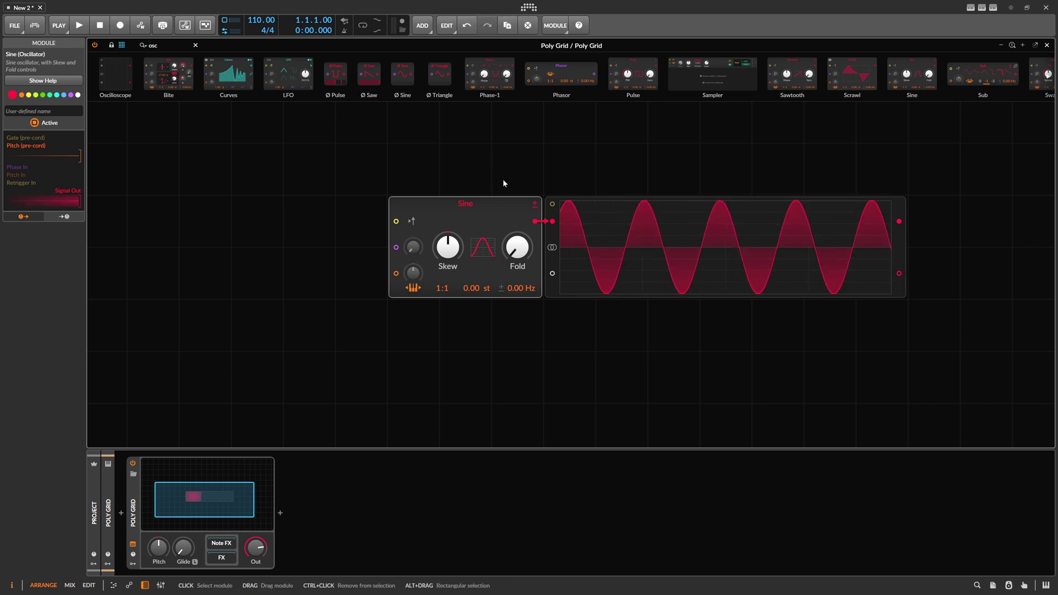
pyautogui.hscroll(2, 448, 169)
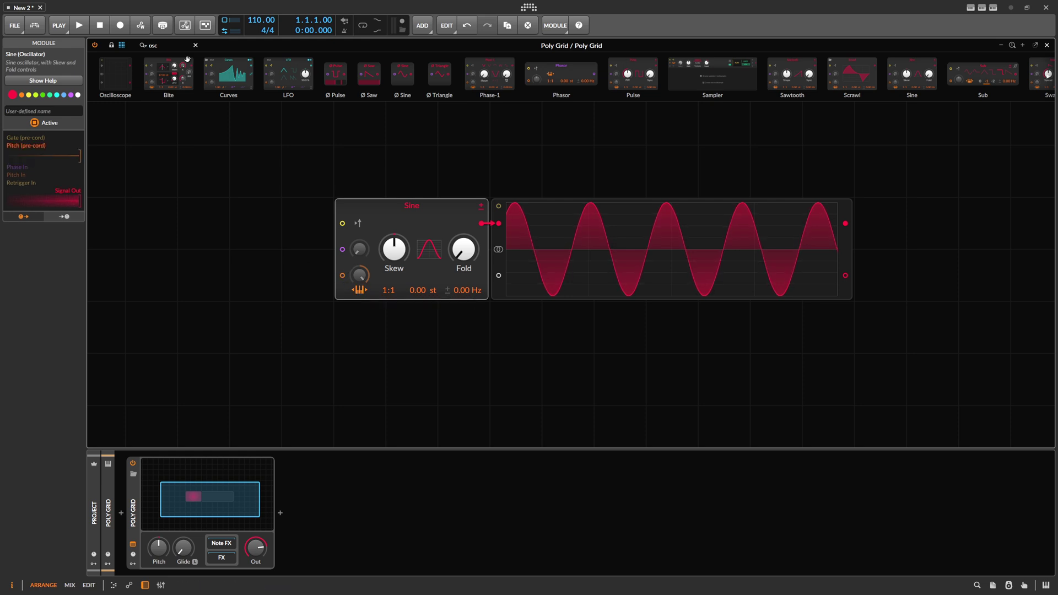
# Patch a Constant into the Sine's pitch input, try values 0 and -1, then undo.
pyautogui.click(153, 45)
pyautogui.write('const')
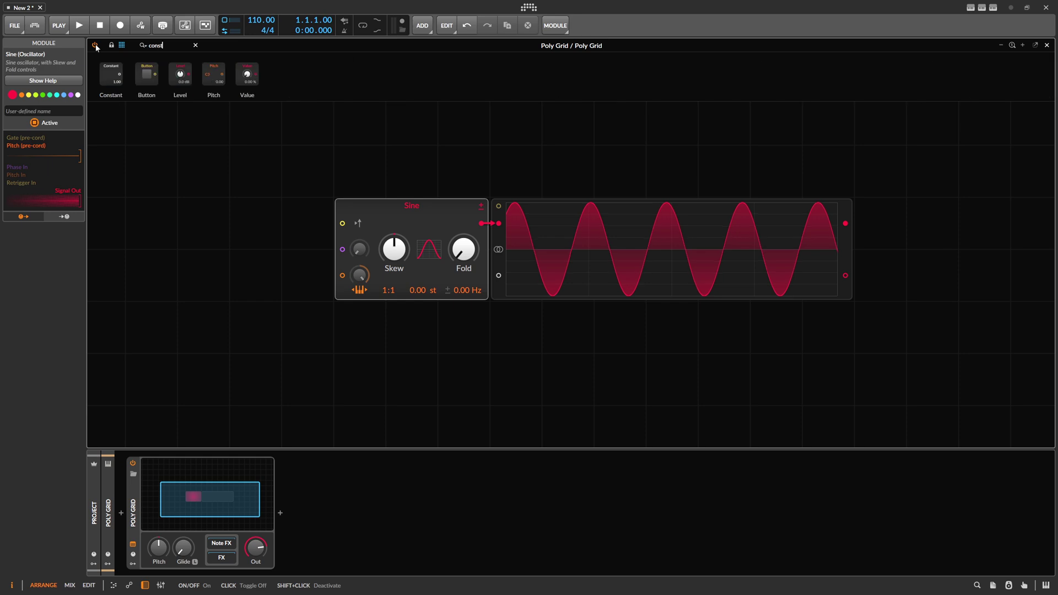
pyautogui.moveTo(119, 73); pyautogui.dragTo(343, 275)
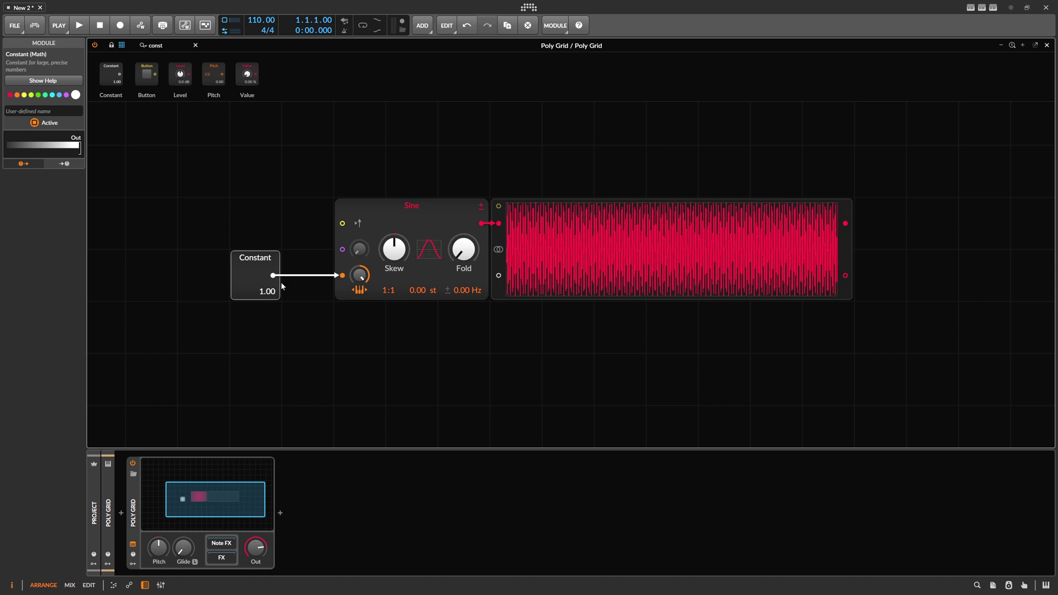
pyautogui.doubleClick(263, 292)
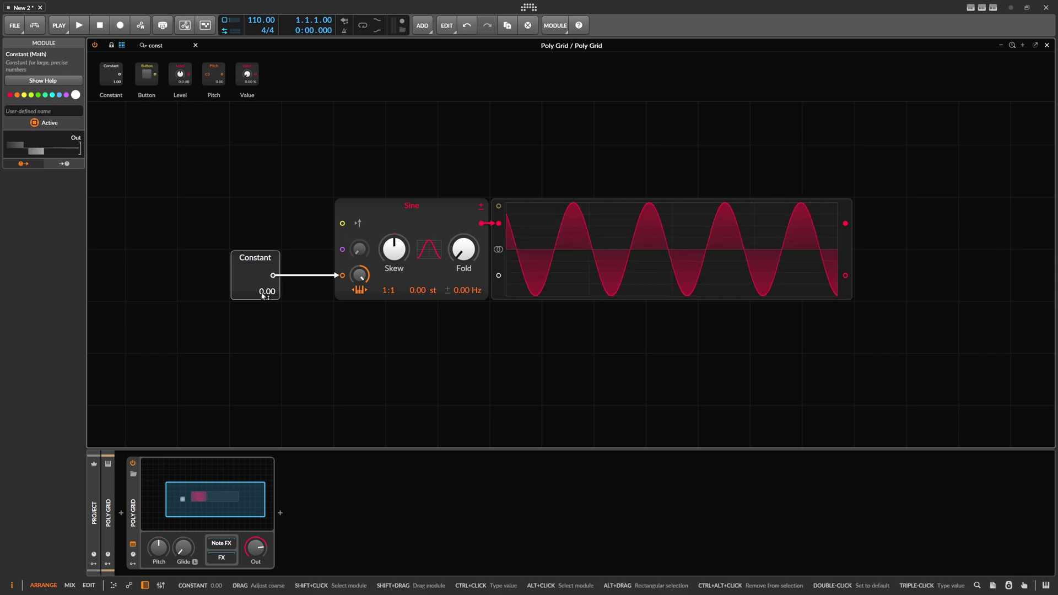
pyautogui.moveTo(265, 291); pyautogui.dragTo(264, 332)
pyautogui.hotkey('ctrl', 'z')
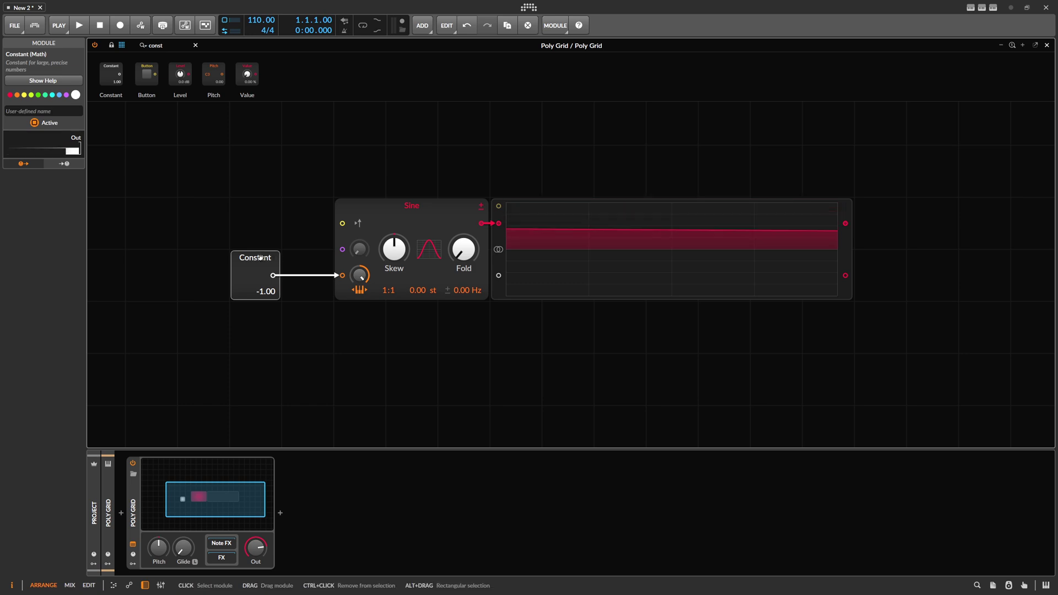
# Delete the Constant module and the Oscilloscope, leaving only the Sine.
pyautogui.press('Delete')
pyautogui.click(514, 250)
pyautogui.press('Delete')
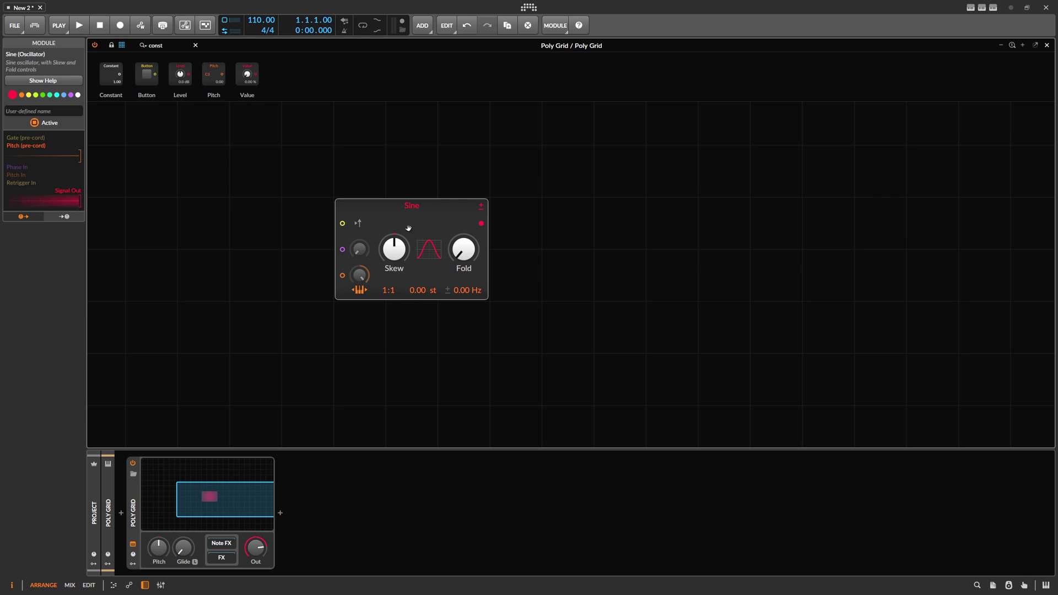
# Duplicate the Sine and cable the top Sine's output into the lower Sine's pitch input.
pyautogui.scroll(1, 386, 189)
pyautogui.hotkey('ctrl', 'd')
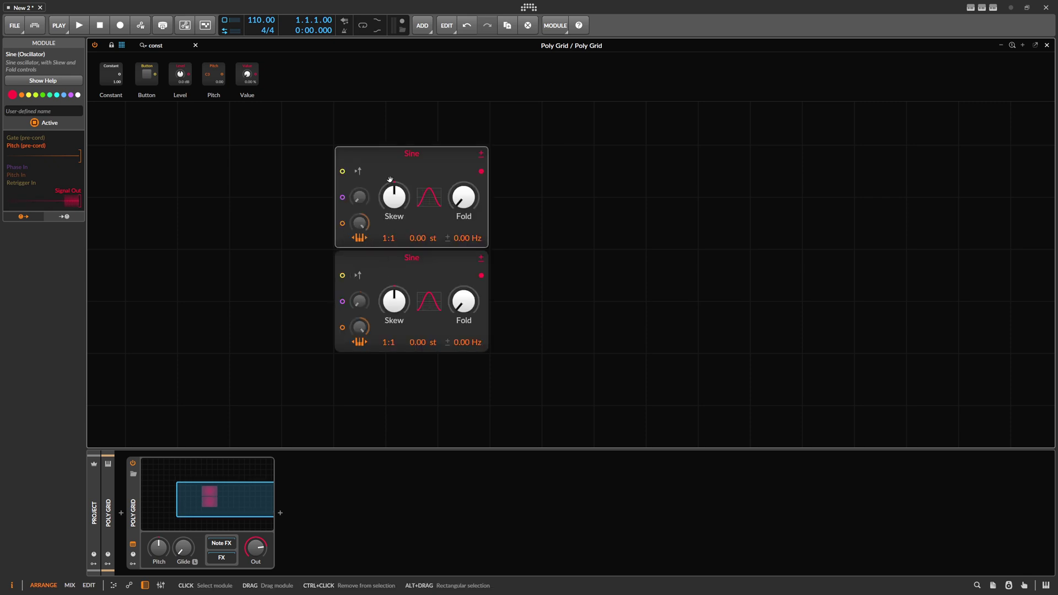
pyautogui.moveTo(481, 171); pyautogui.dragTo(352, 316)
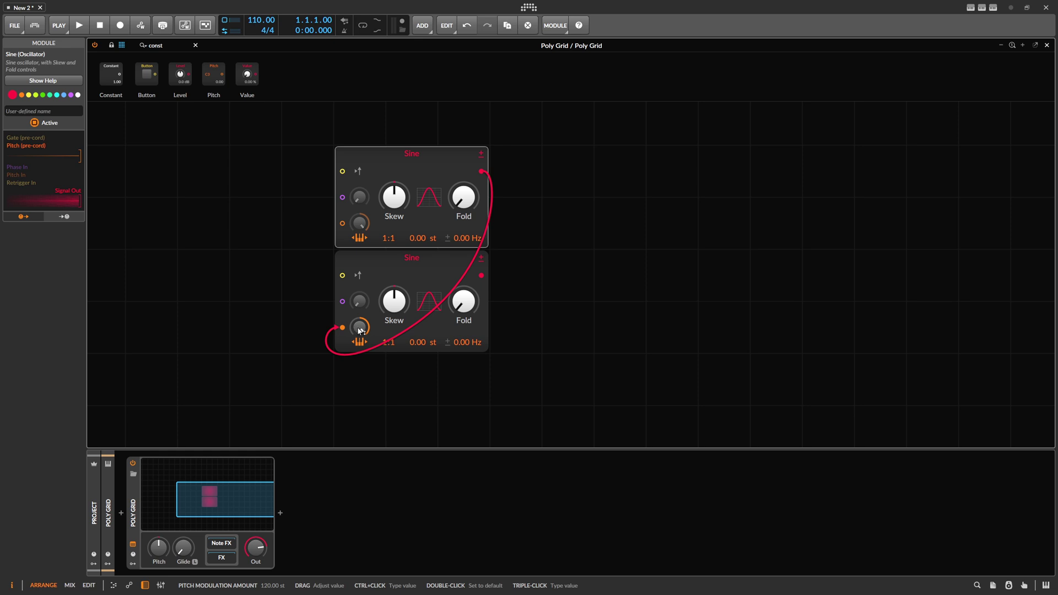
pyautogui.moveTo(357, 283); pyautogui.dragTo(312, 312)
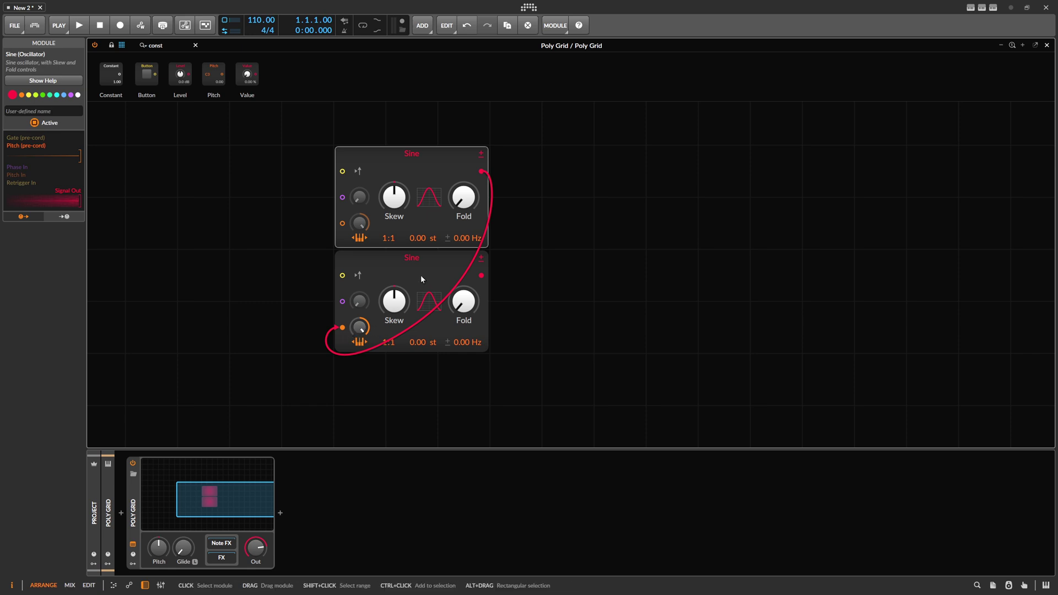
# Copy a third Sine, feed it into the middle Sine's pitch, and centre the three Sines.
pyautogui.keyDown('ctrl'); pyautogui.moveTo(421, 273); pyautogui.dragTo(421, 172); pyautogui.keyUp('ctrl')
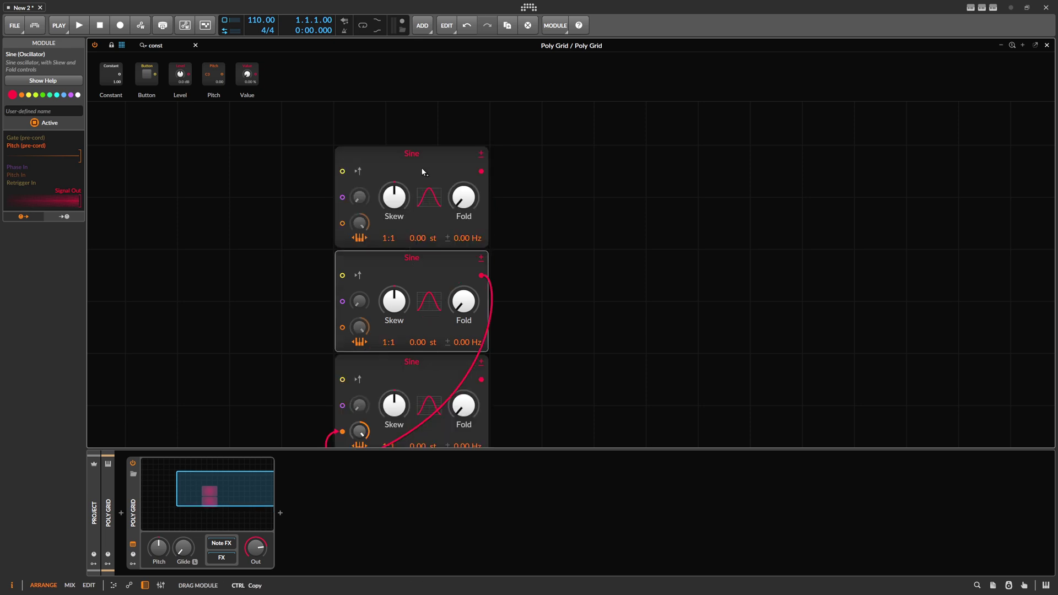
pyautogui.scroll(-2, 501, 199)
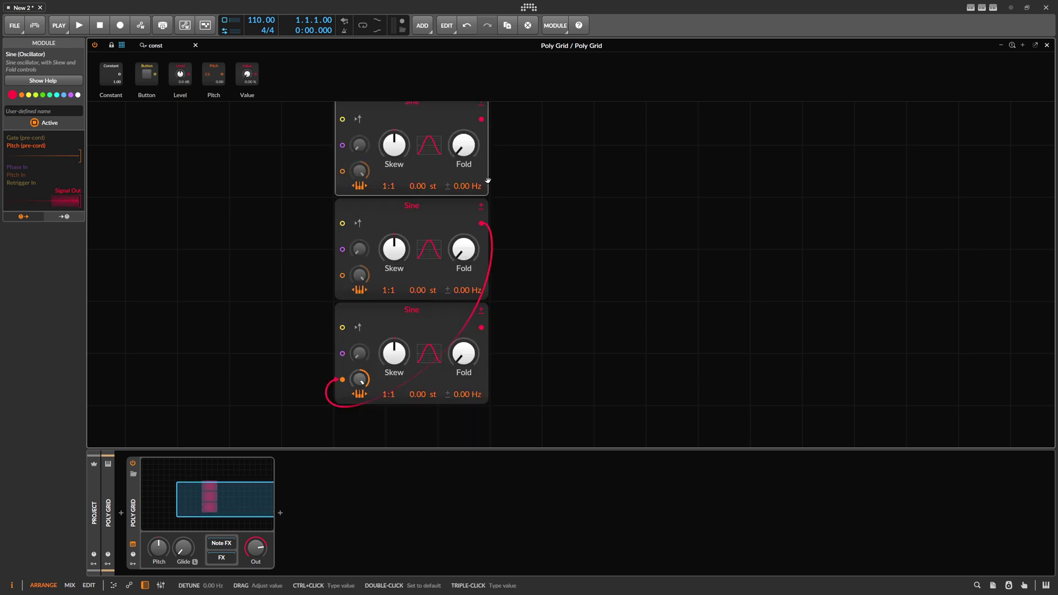
pyautogui.moveTo(433, 226); pyautogui.dragTo(342, 275)
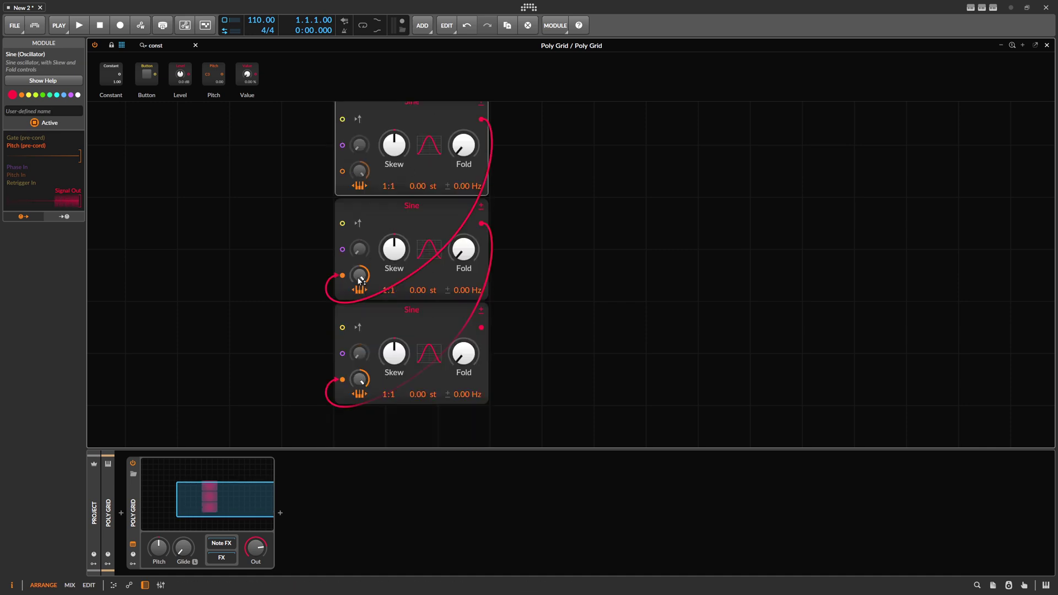
pyautogui.scroll(2, 357, 359)
pyautogui.scroll(-2, 357, 359)
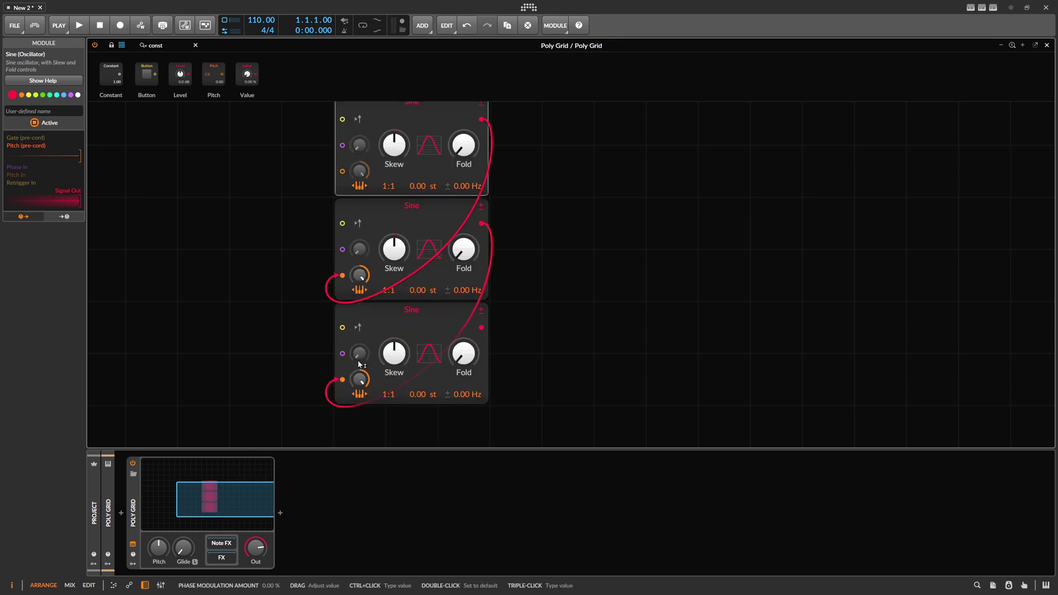
pyautogui.scroll(-1, 300, 259)
pyautogui.moveTo(306, 257); pyautogui.dragTo(414, 269)
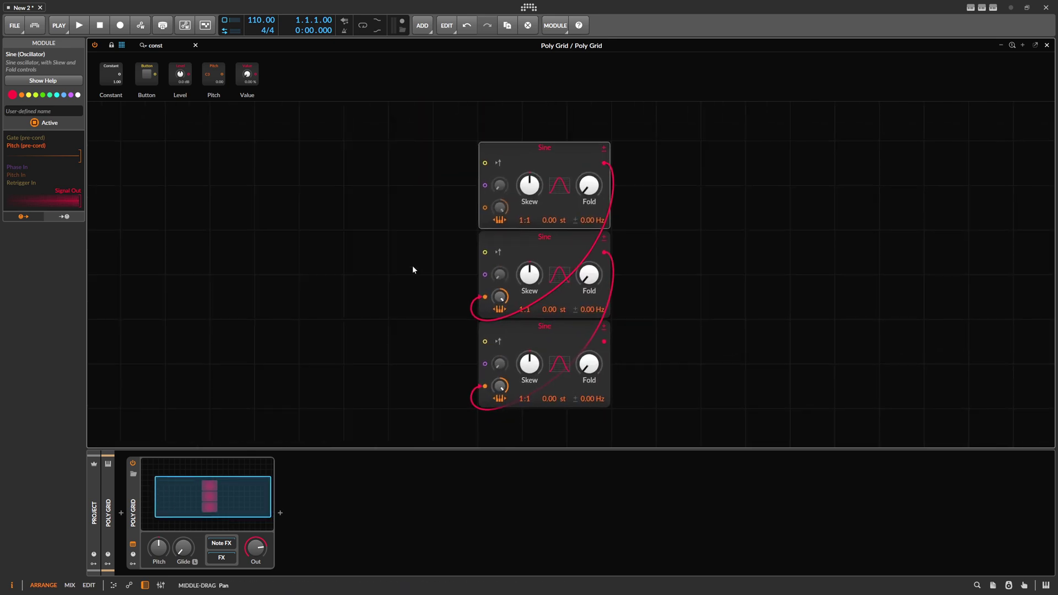
# Place a Dice module on the grid, trying and then undoing a Gate In connection.
pyautogui.tripleClick(181, 43)
pyautogui.write('dice')
pyautogui.moveTo(110, 60); pyautogui.dragTo(277, 342)
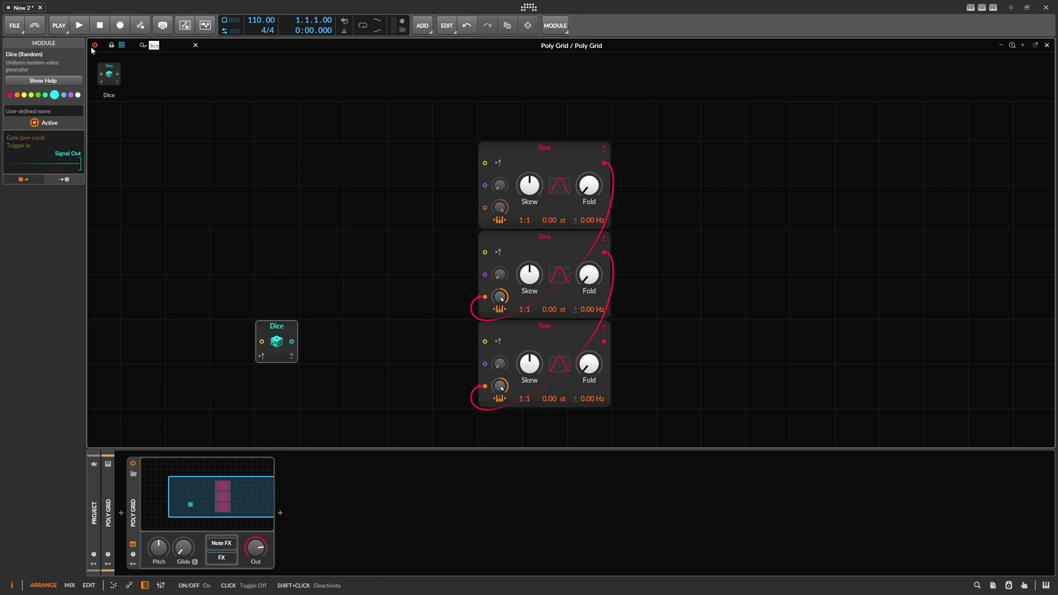
pyautogui.write('gate')
pyautogui.moveTo(110, 84); pyautogui.dragTo(232, 342)
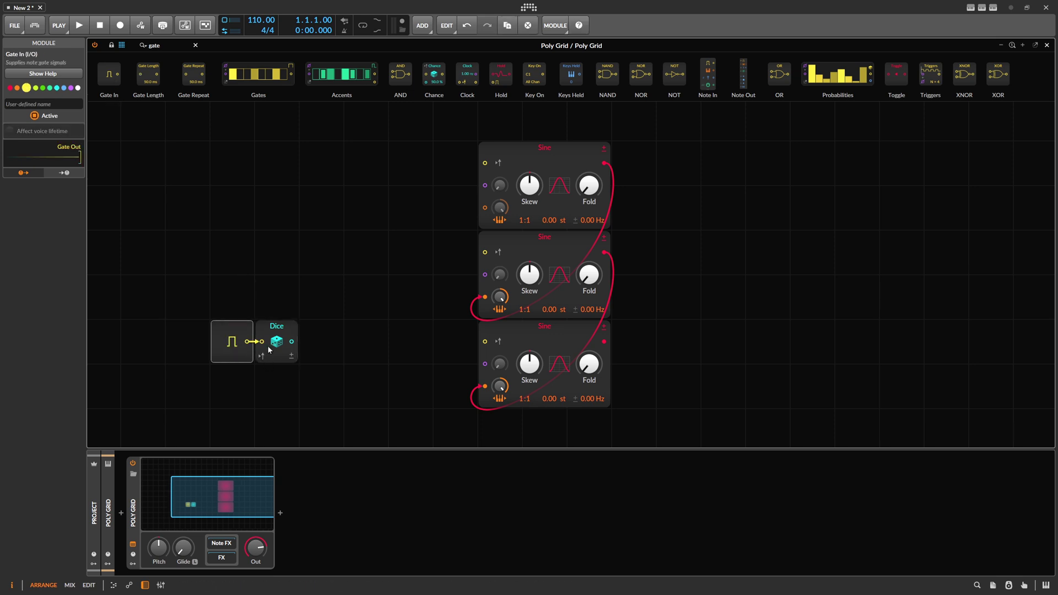
pyautogui.hotkey('ctrl', 'z')
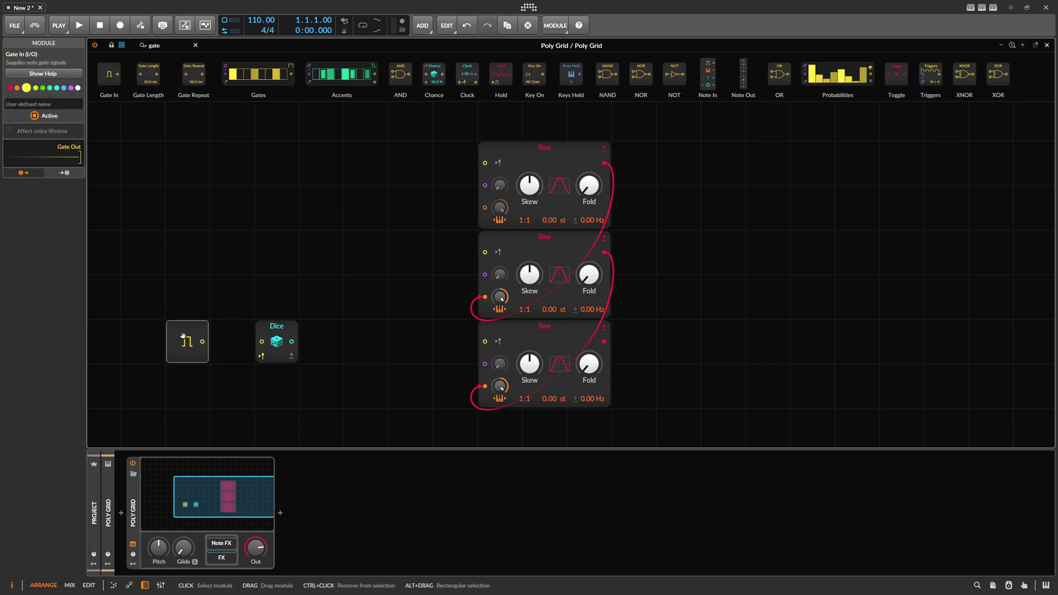
pyautogui.hotkey('ctrl', 'z')
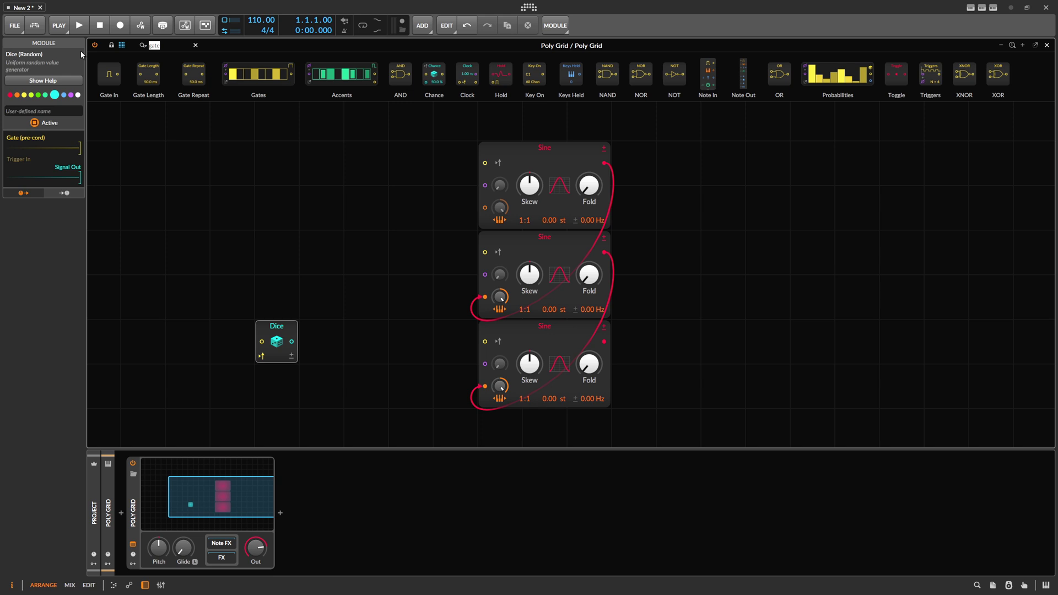
# Attach a Value Readout to the Dice output and cable it into the top Sine's pitch.
pyautogui.write('read')
pyautogui.moveTo(121, 74); pyautogui.dragTo(317, 349)
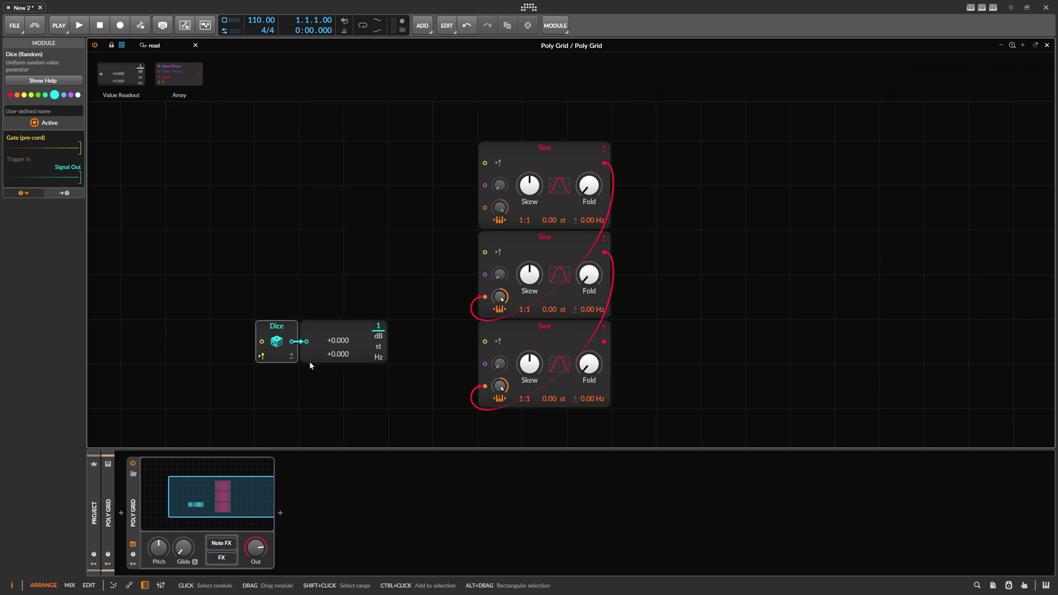
pyautogui.click(166, 485)
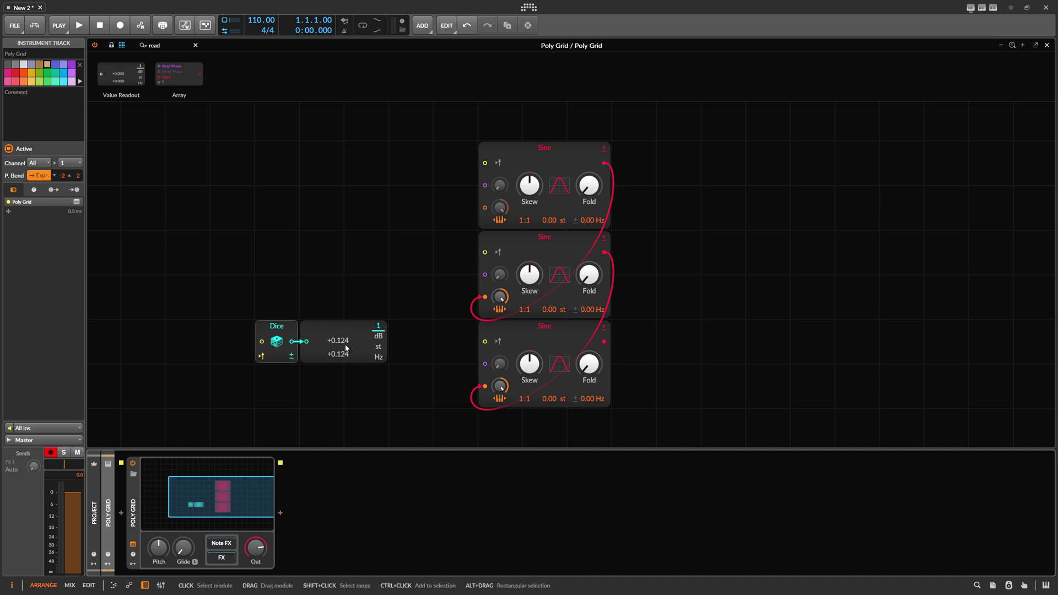
pyautogui.click(325, 341)
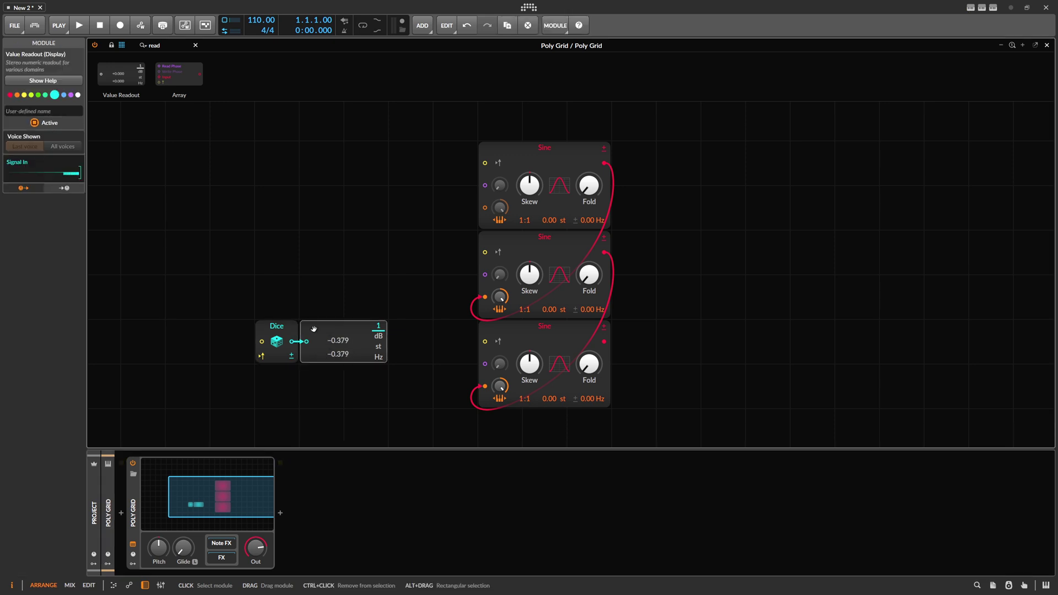
pyautogui.moveTo(431, 197); pyautogui.dragTo(485, 207)
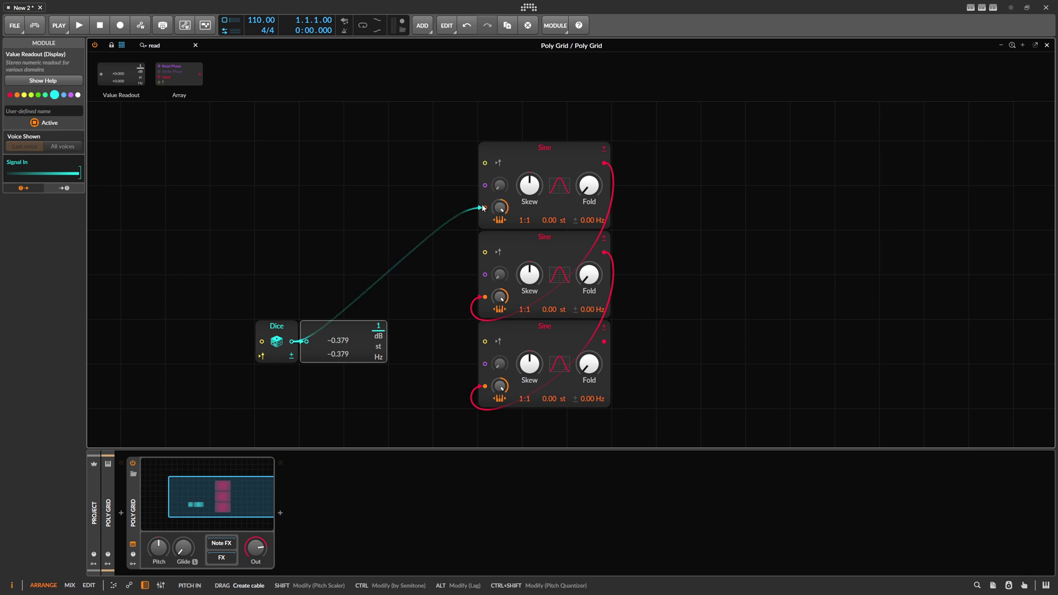
# Delete the Value Readout so the Dice drives the top Sine directly.
pyautogui.click(541, 155)
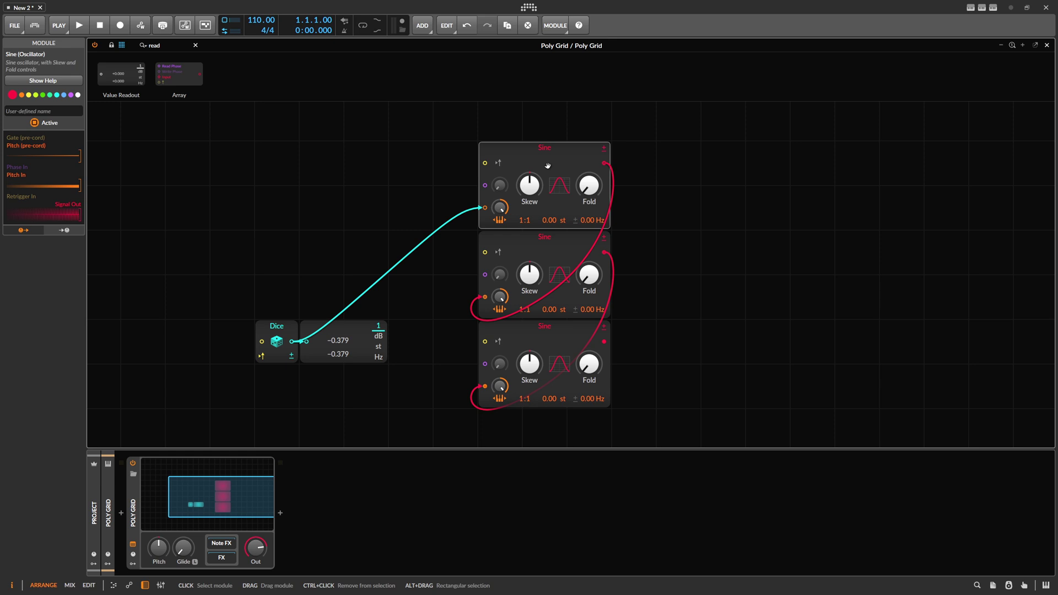
pyautogui.click(361, 335)
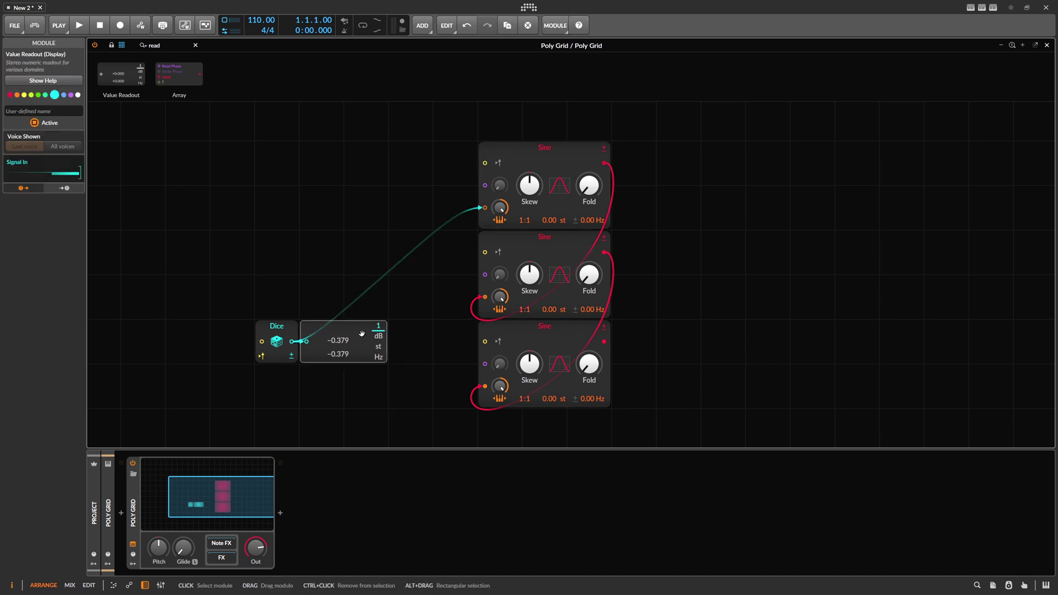
pyautogui.press('Delete')
# Move the Dice level with the top Sine, duplicate it, and feed the copy into the middle Sine's pitch.
pyautogui.moveTo(296, 331); pyautogui.dragTo(340, 197)
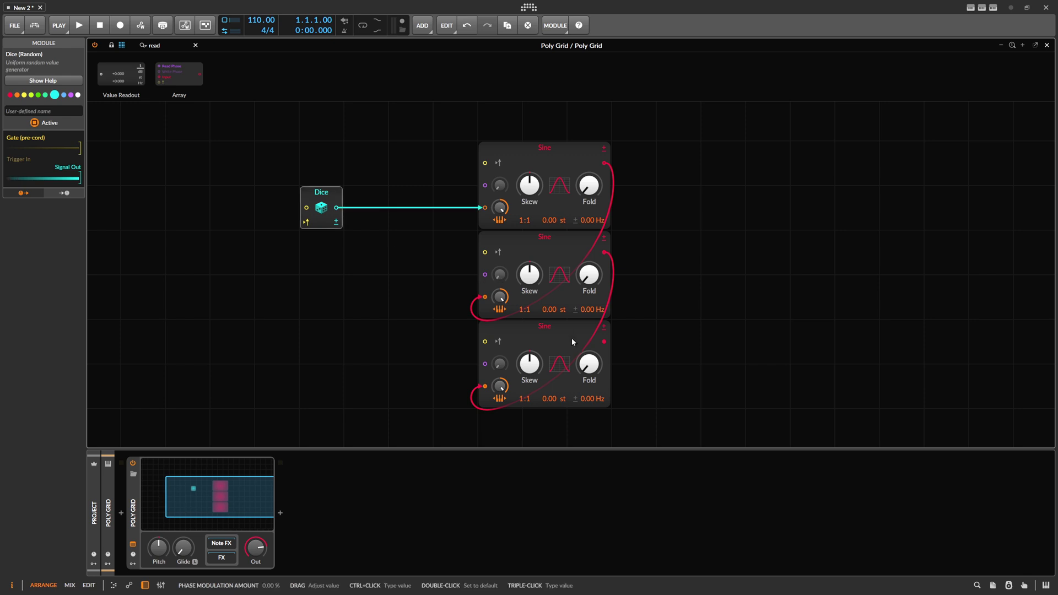
pyautogui.moveTo(457, 253); pyautogui.dragTo(419, 231)
pyautogui.hotkey('ctrl', 'd')
pyautogui.moveTo(336, 252); pyautogui.dragTo(485, 297)
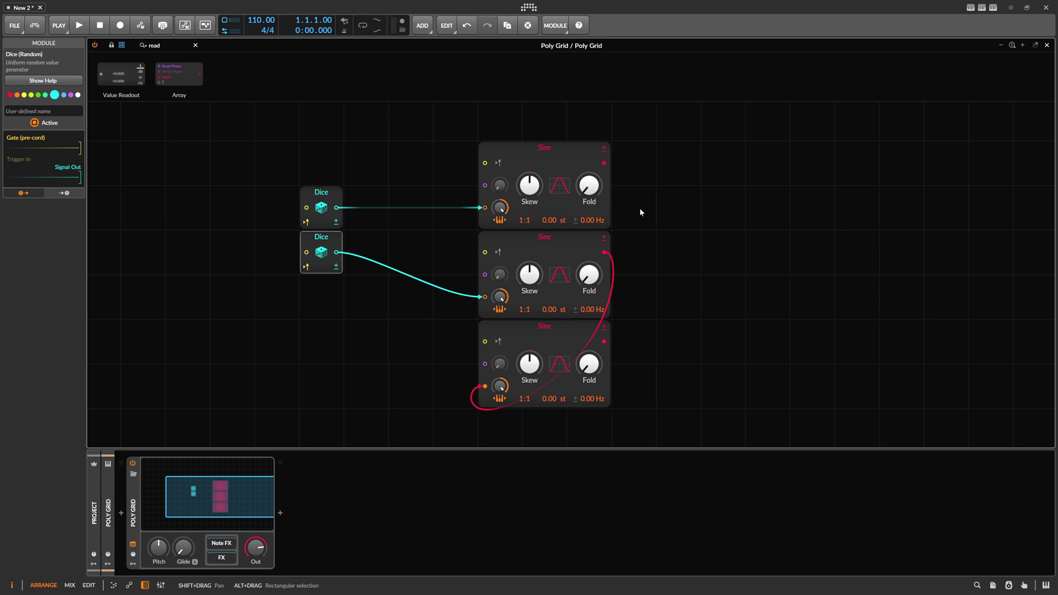
# Route the top Sine into the middle Sine's phase input and add a third Dice below.
pyautogui.moveTo(604, 163); pyautogui.dragTo(499, 254)
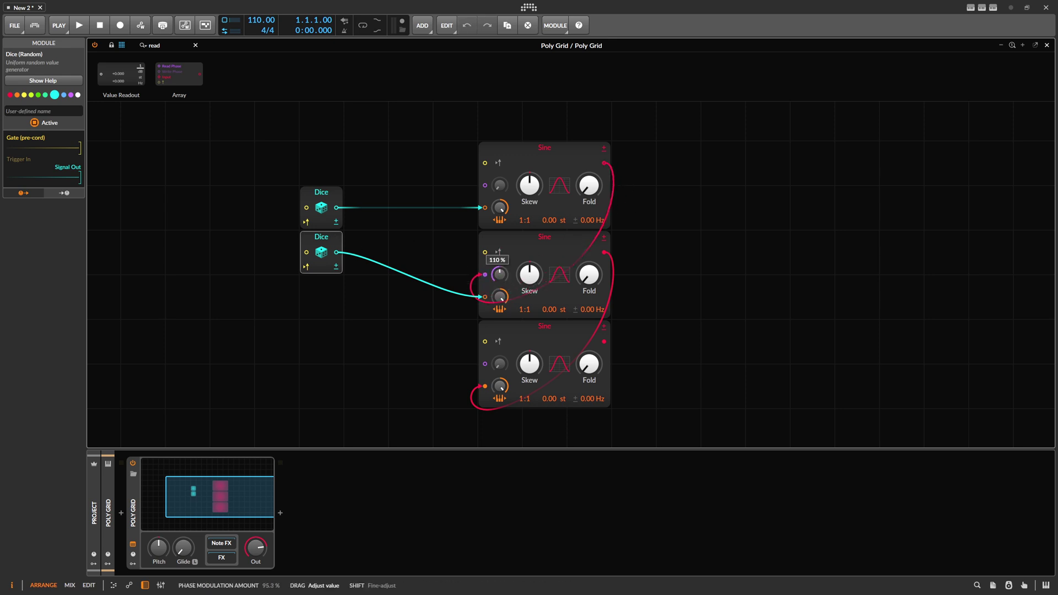
pyautogui.hotkey('ctrl', 'd')
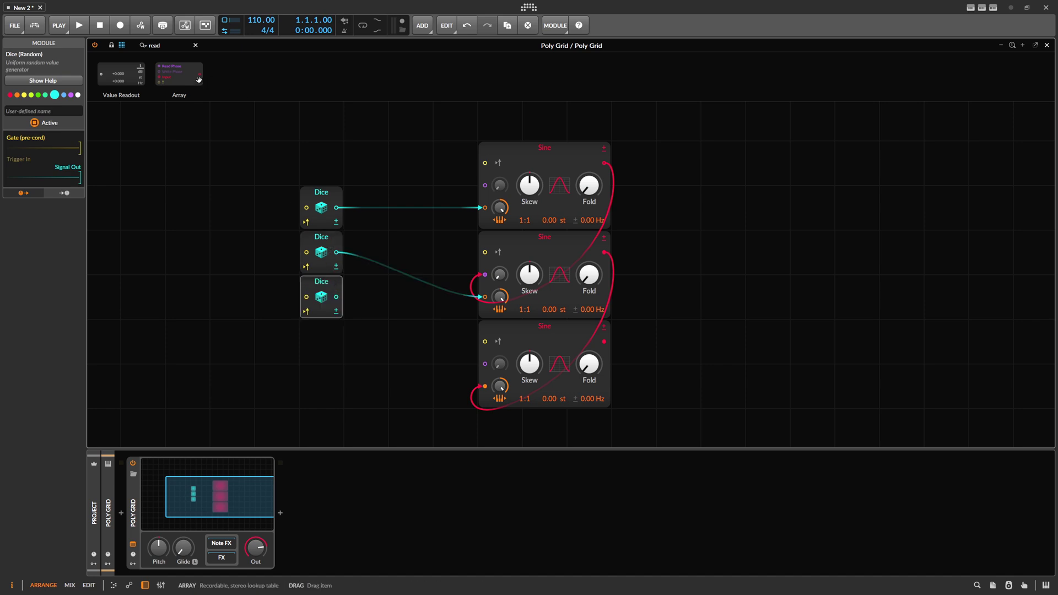
pyautogui.click(152, 45)
# Add a Modulator Out after the third Dice's output.
pyautogui.write('mod')
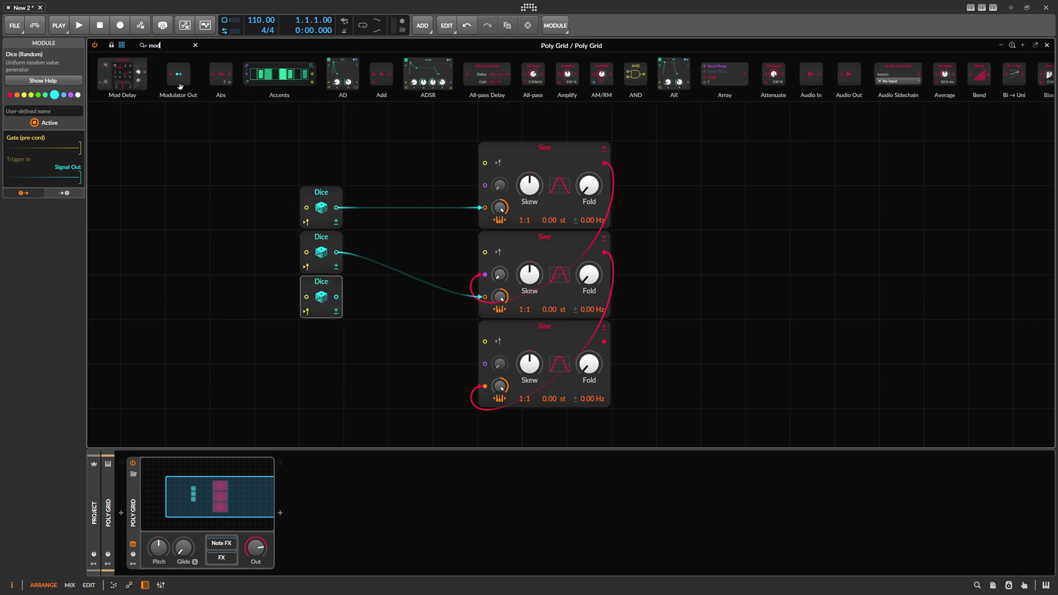
pyautogui.click(336, 297)
pyautogui.moveTo(366, 298); pyautogui.dragTo(499, 274)
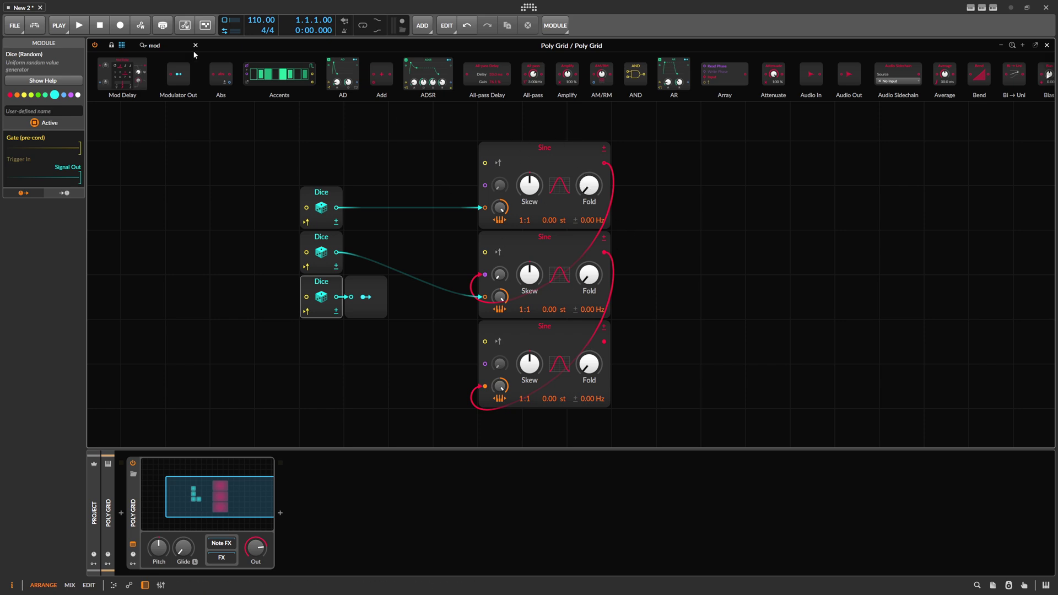
# Place an AD envelope after the bottom Sine, followed by an Audio Out module.
pyautogui.write('ad')
pyautogui.moveTo(118, 71); pyautogui.dragTo(671, 361)
pyautogui.write('out')
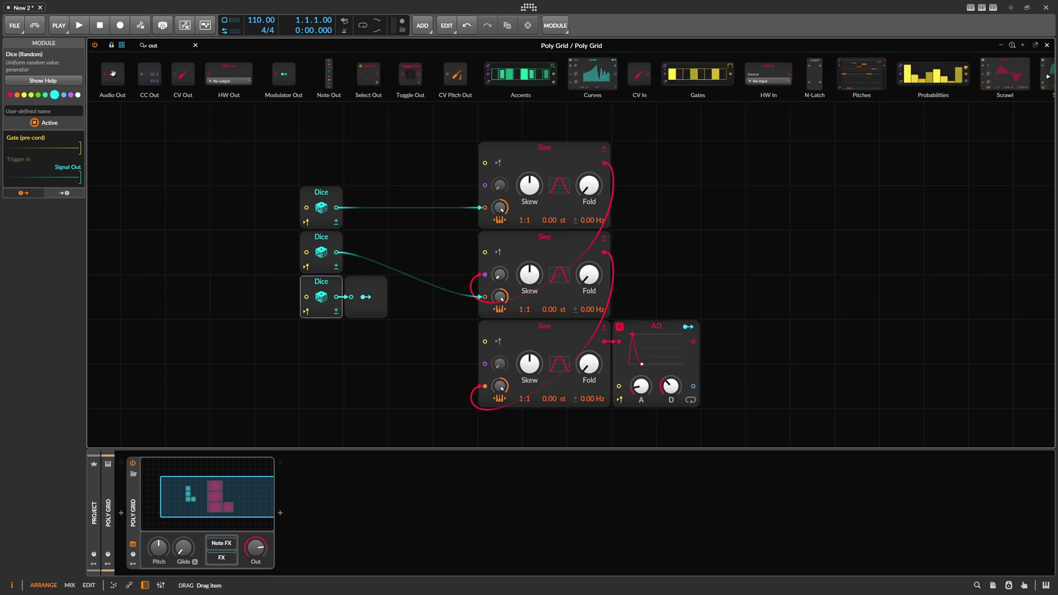
pyautogui.moveTo(113, 74); pyautogui.dragTo(724, 342)
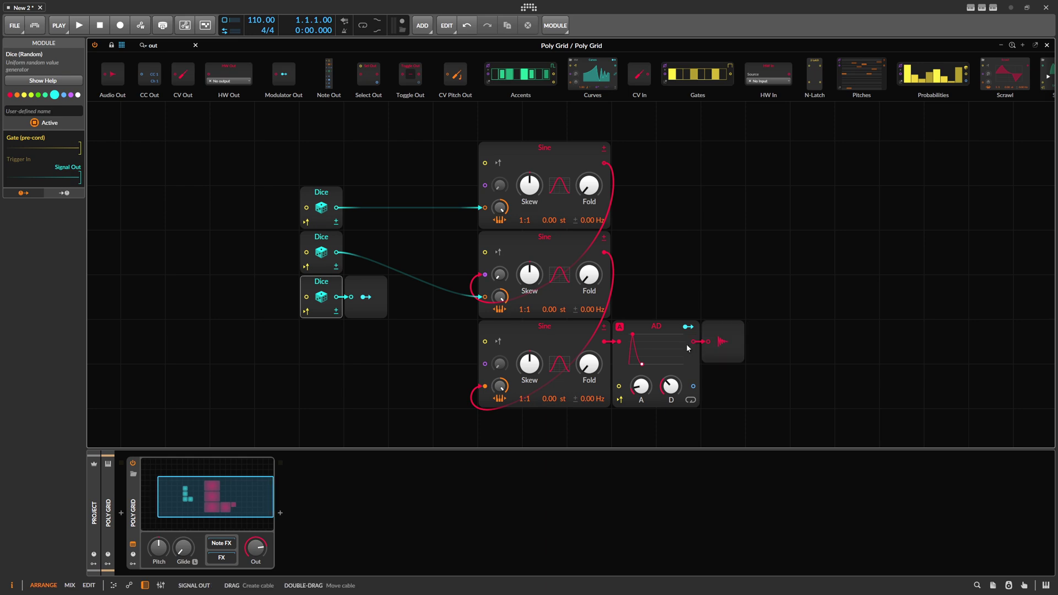
pyautogui.click(280, 514)
# Insert a Peak Limiter after the Poly Grid, set its input to −5.6 dB, and shorten the AD attack.
pyautogui.write('peak')
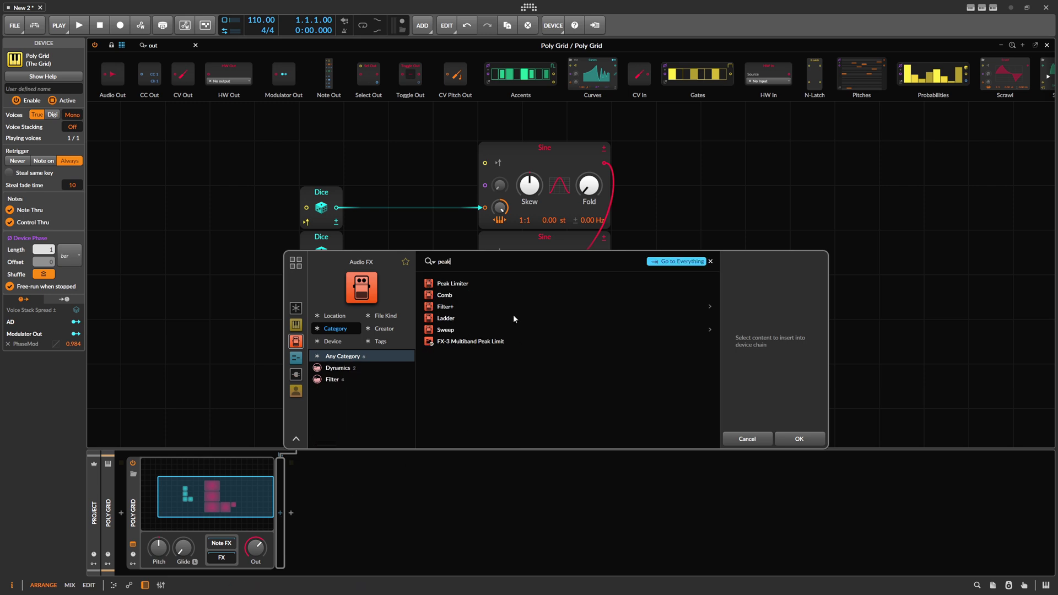
pyautogui.doubleClick(471, 284)
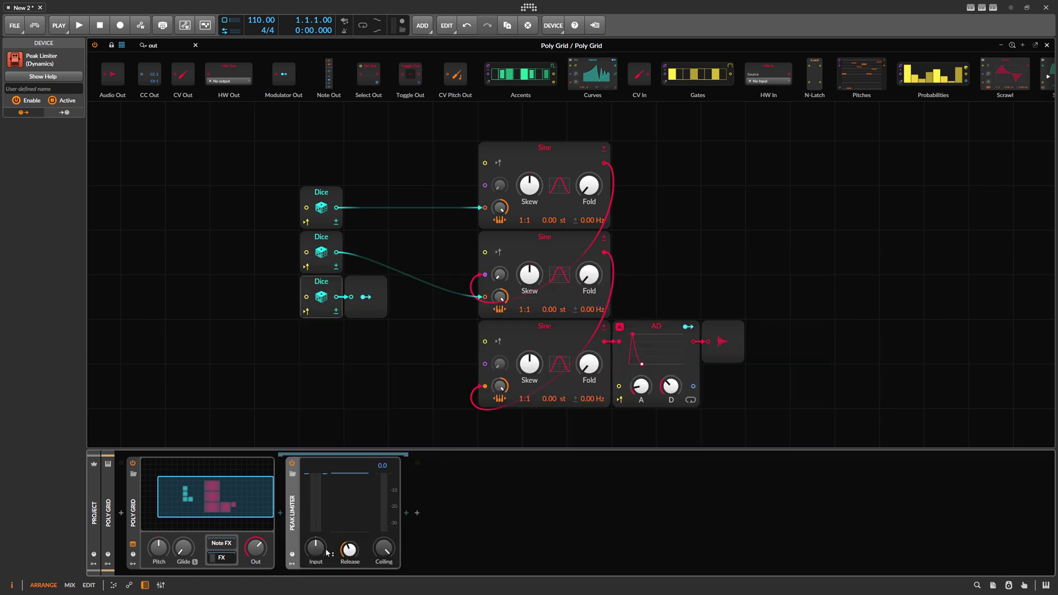
pyautogui.moveTo(637, 376); pyautogui.dragTo(637, 382)
pyautogui.moveTo(317, 547); pyautogui.dragTo(317, 568)
# Remove the second Dice and phase cables, then connect the top Sine's output to the middle Sine.
pyautogui.moveTo(251, 148); pyautogui.dragTo(615, 425)
pyautogui.moveTo(655, 318); pyautogui.dragTo(620, 281)
pyautogui.moveTo(485, 297); pyautogui.dragTo(395, 295)
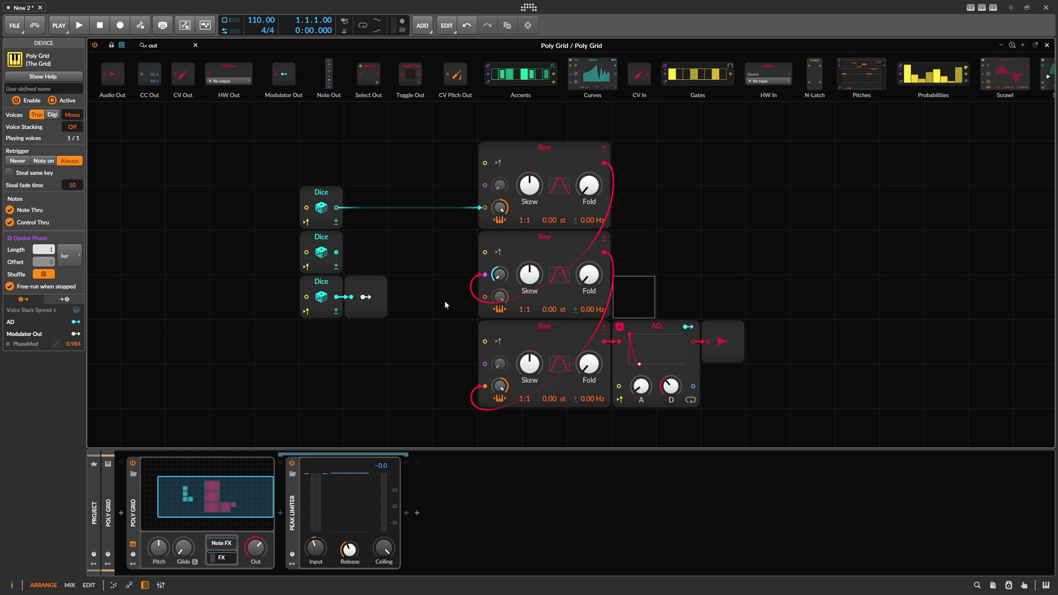
pyautogui.moveTo(485, 275); pyautogui.dragTo(501, 278)
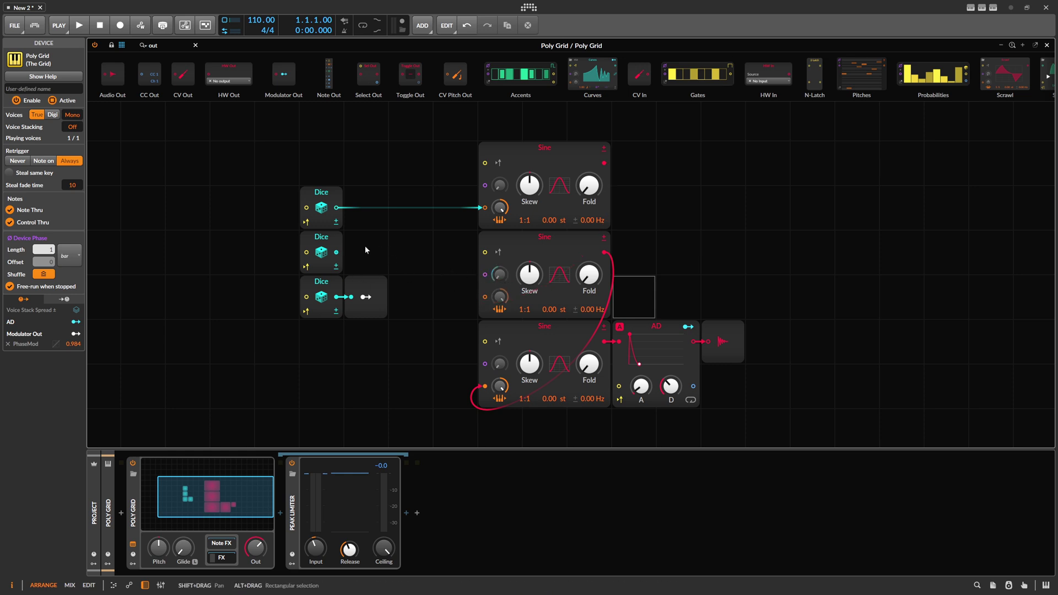
pyautogui.moveTo(604, 163); pyautogui.dragTo(485, 297)
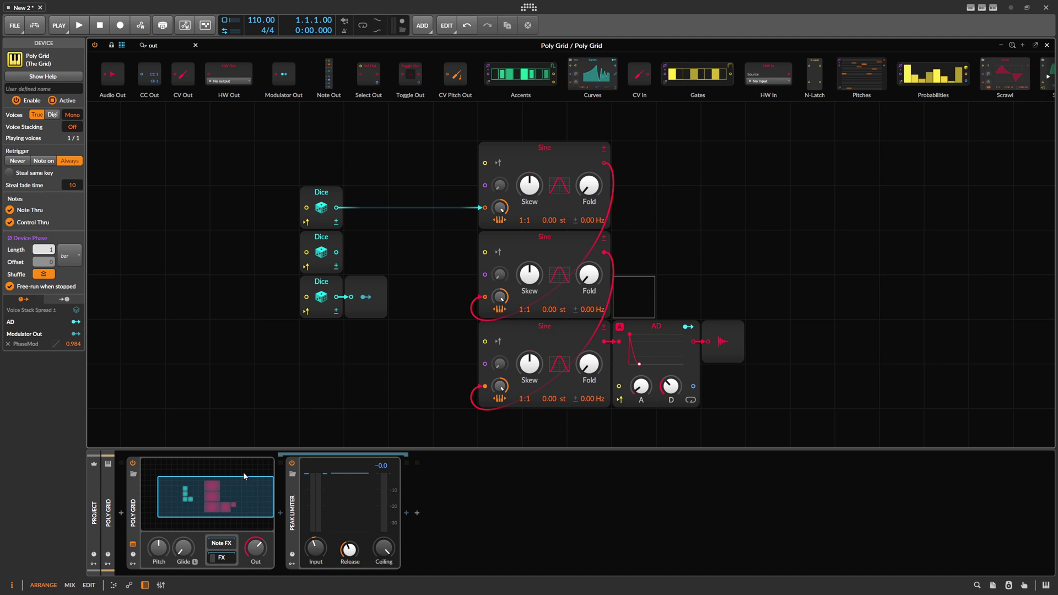
# Close the Poly Grid editor and open the Random-Noise-Synth track's Grid patch.
pyautogui.click(1048, 45)
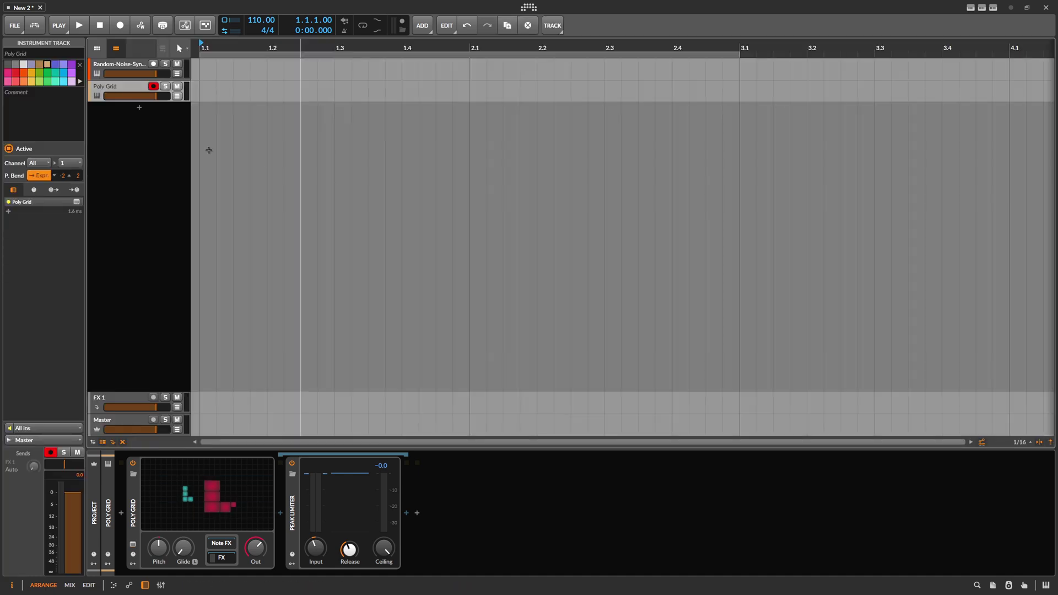
pyautogui.click(124, 65)
pyautogui.click(133, 464)
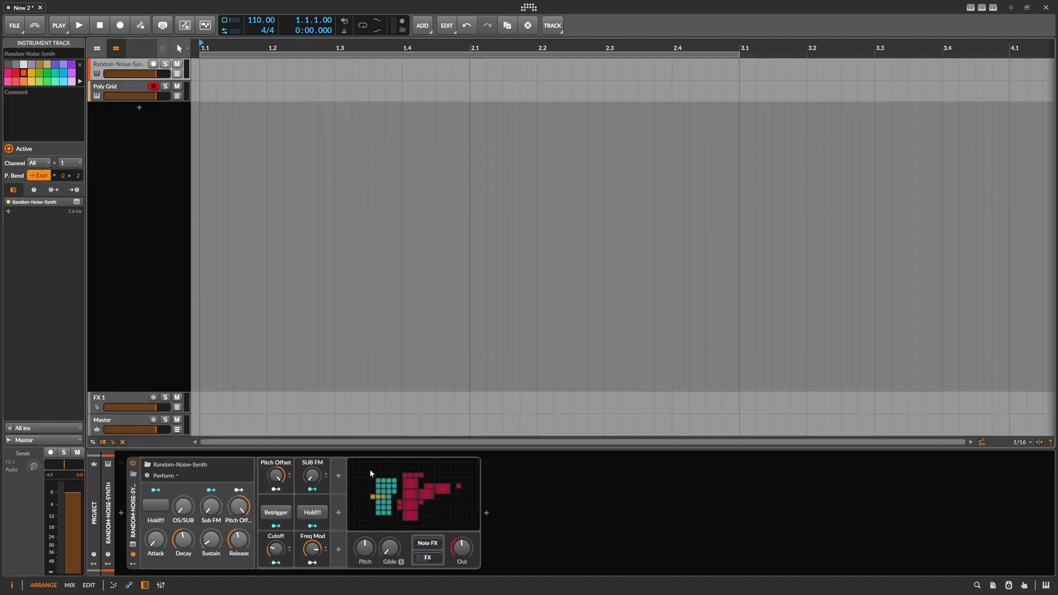
pyautogui.click(413, 495)
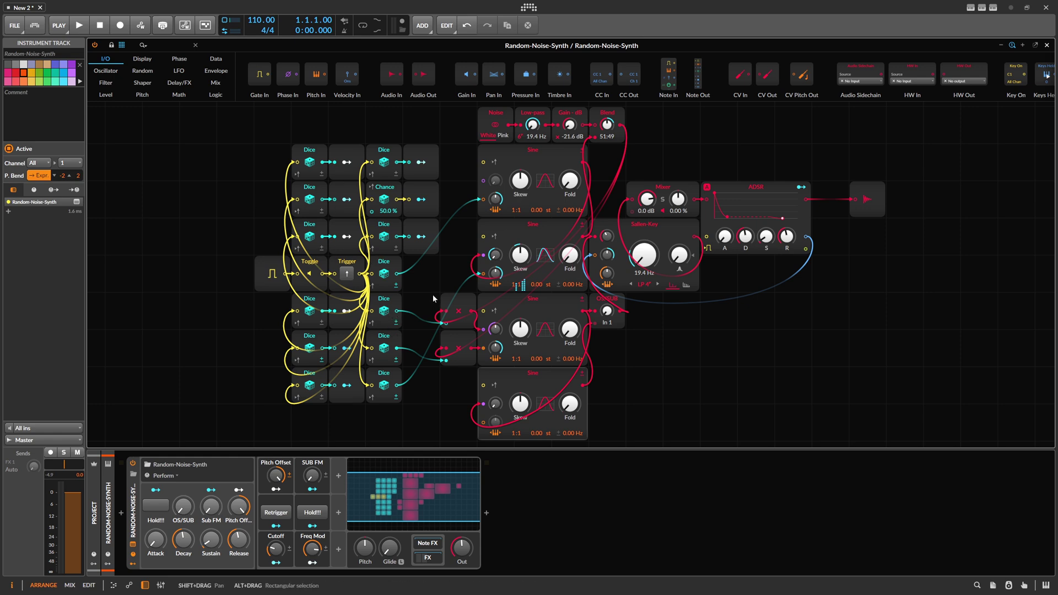
# Inspect the Noise, Sine and Sallen-Key filter modules, then return to the Poly Grid track.
pyautogui.moveTo(466, 110); pyautogui.dragTo(638, 116)
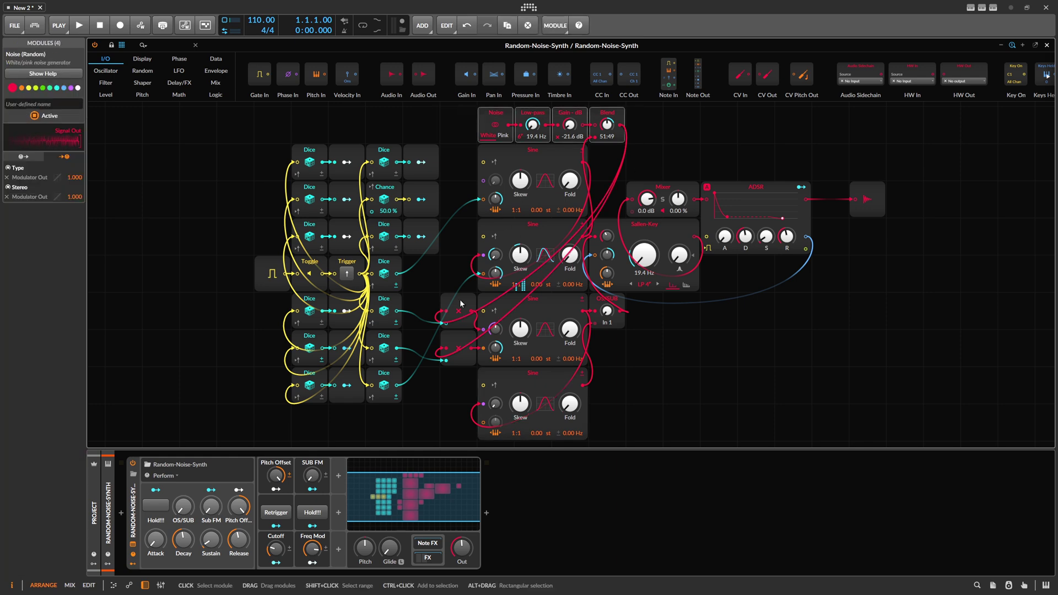
pyautogui.click(493, 315)
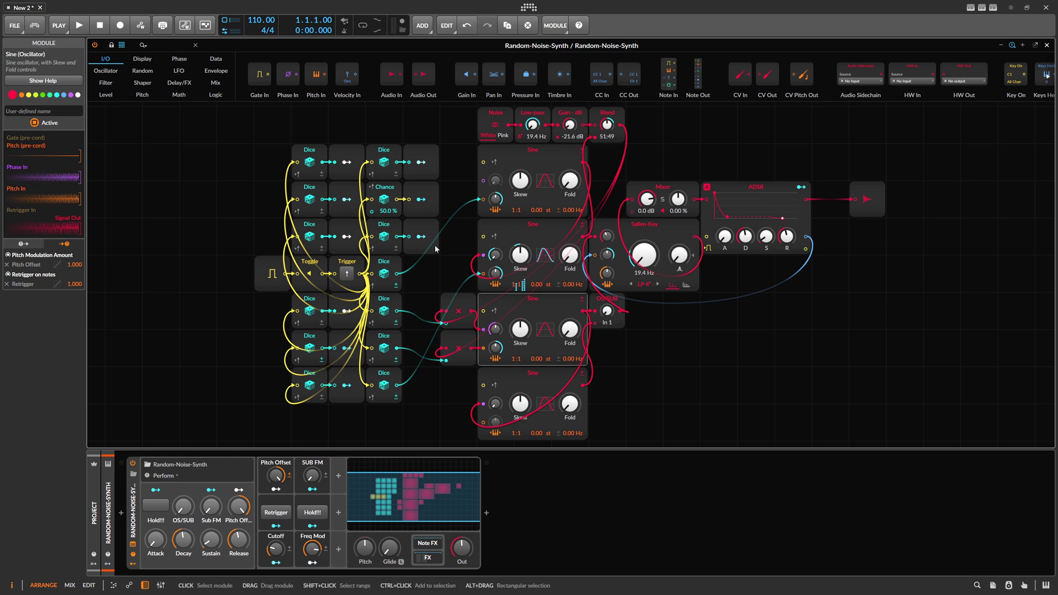
pyautogui.click(656, 224)
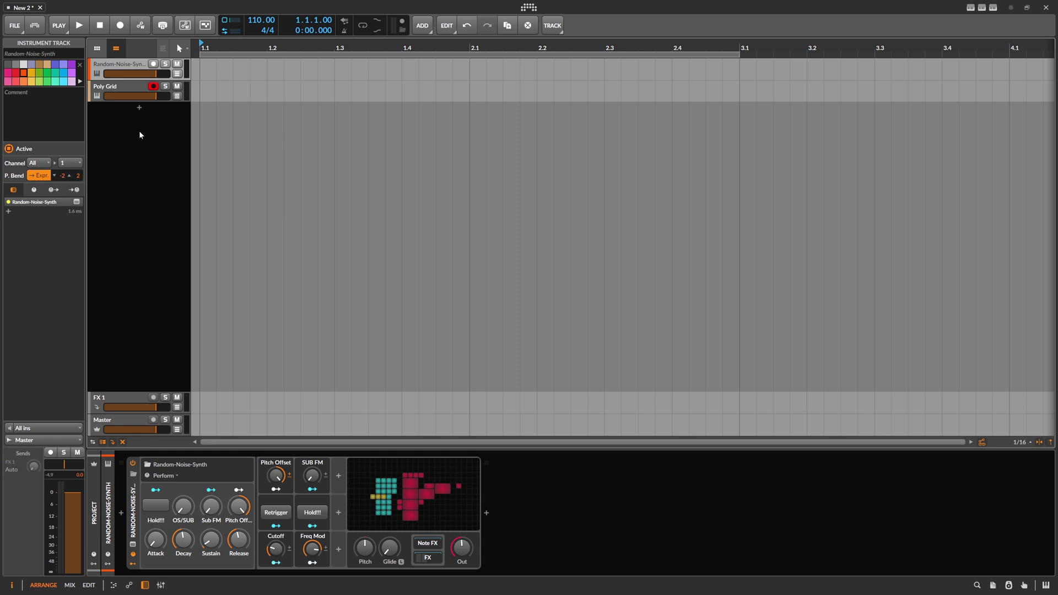
pyautogui.click(123, 90)
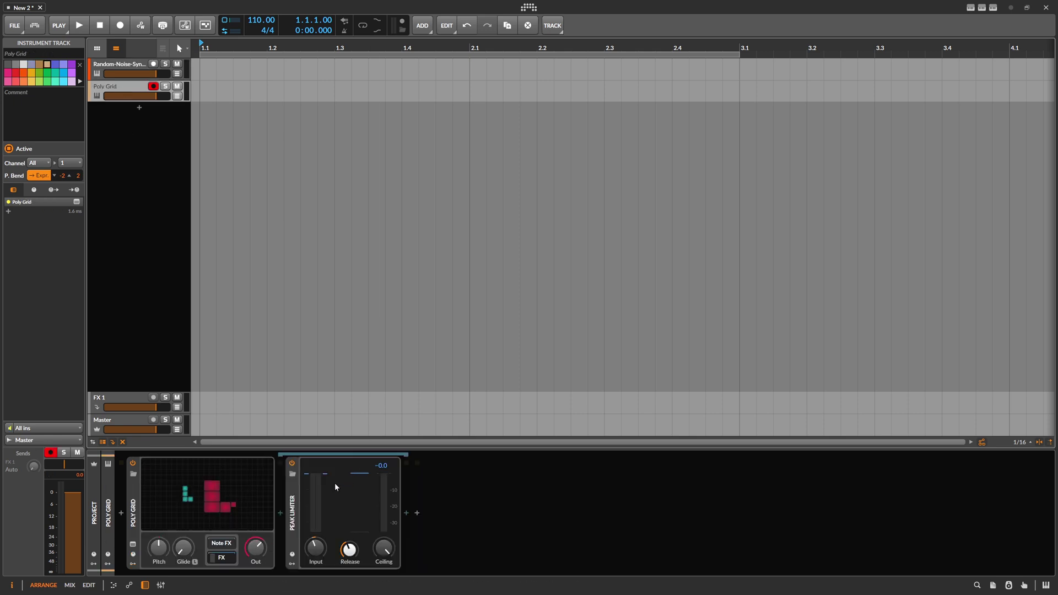
# Open the Poly Grid patch editor from its device display and select the top Sine oscillator.
pyautogui.click(222, 492)
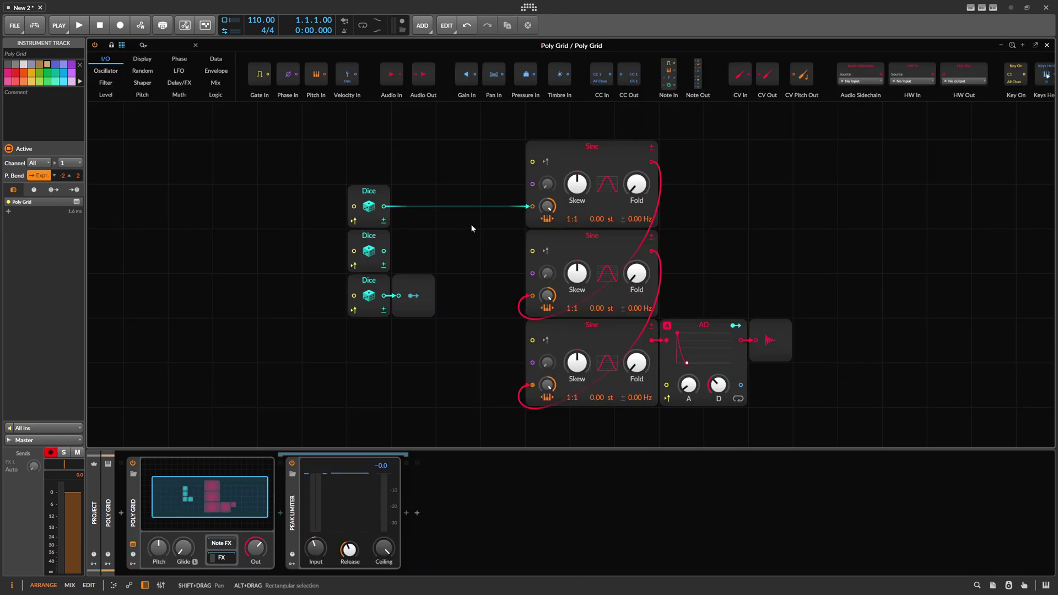
pyautogui.hscroll(2, 465, 227)
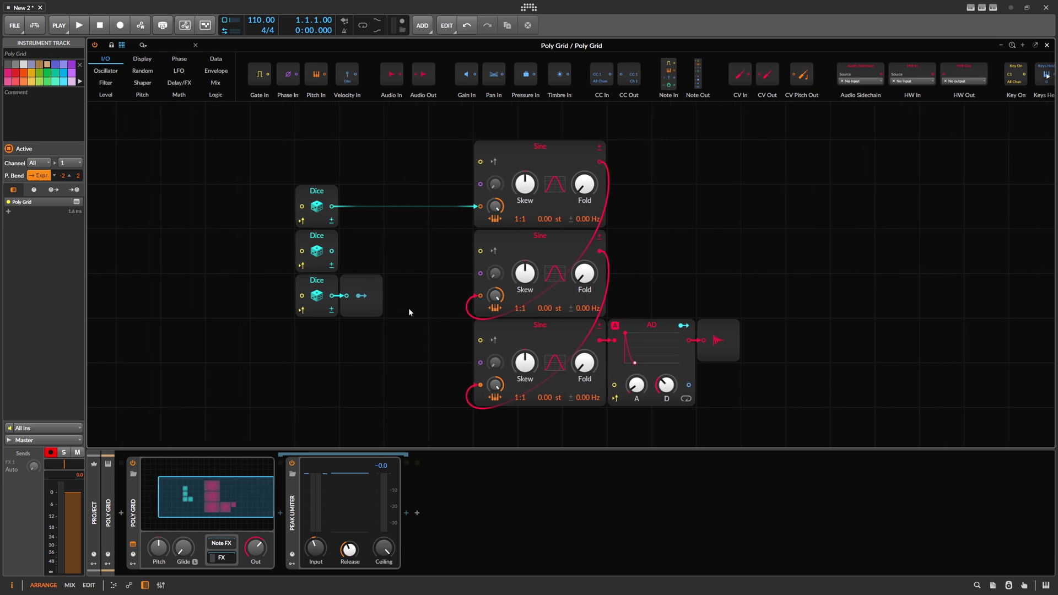
pyautogui.click(536, 167)
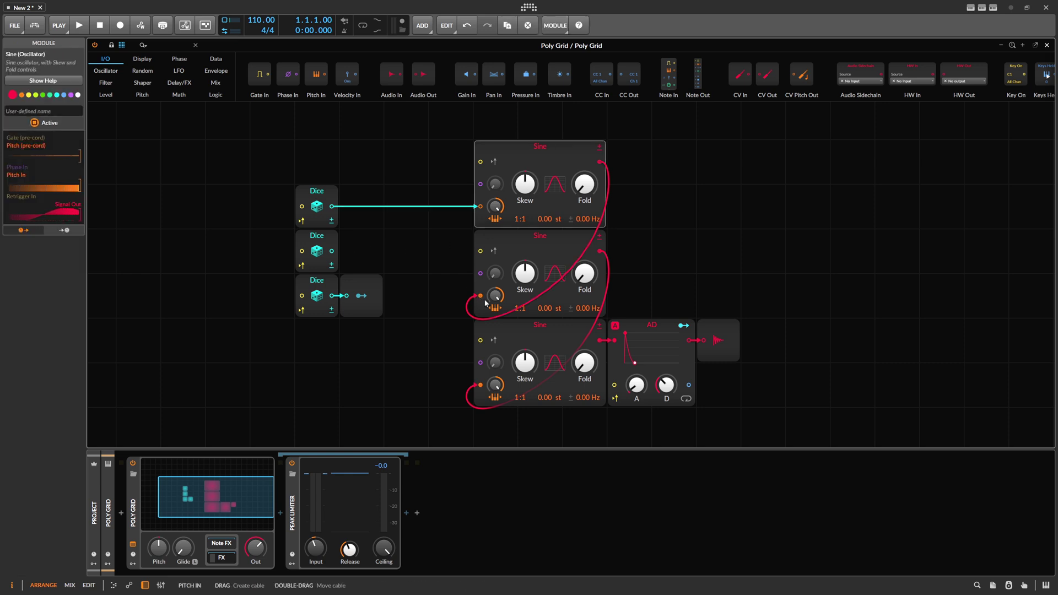